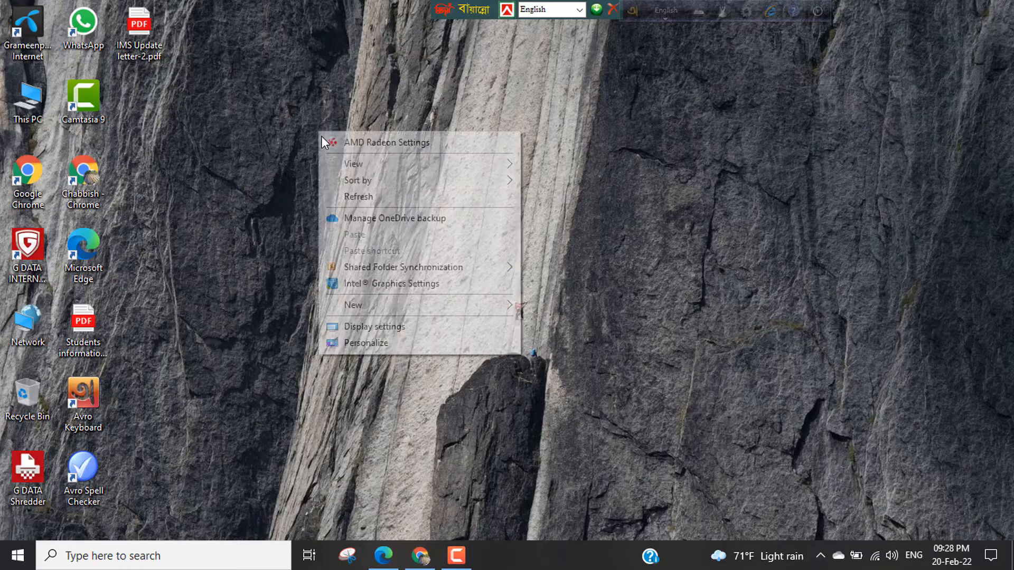
{"action": "left_click", "coordinate": [344, 199]}
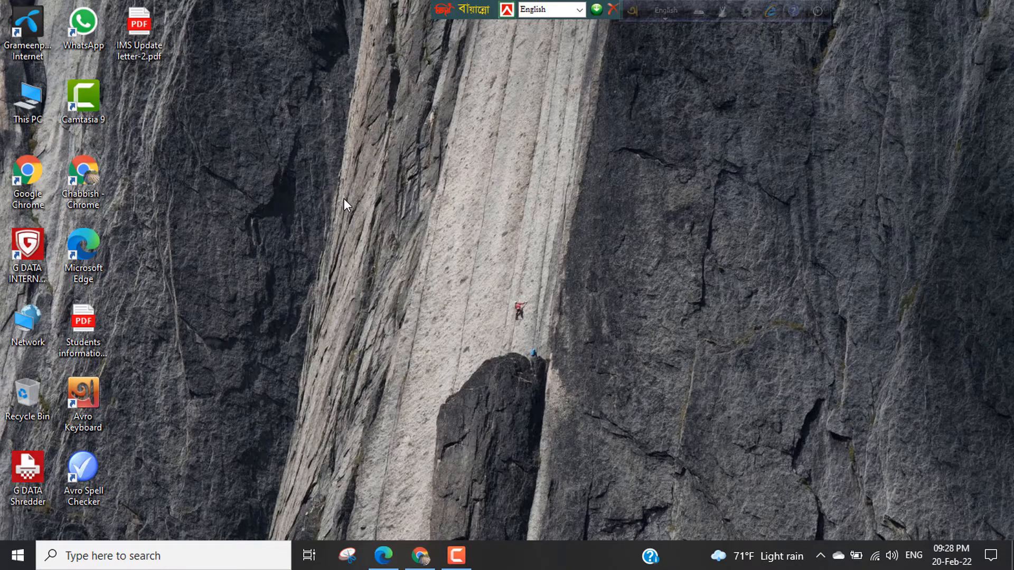
{"action": "right_click", "coordinate": [328, 161]}
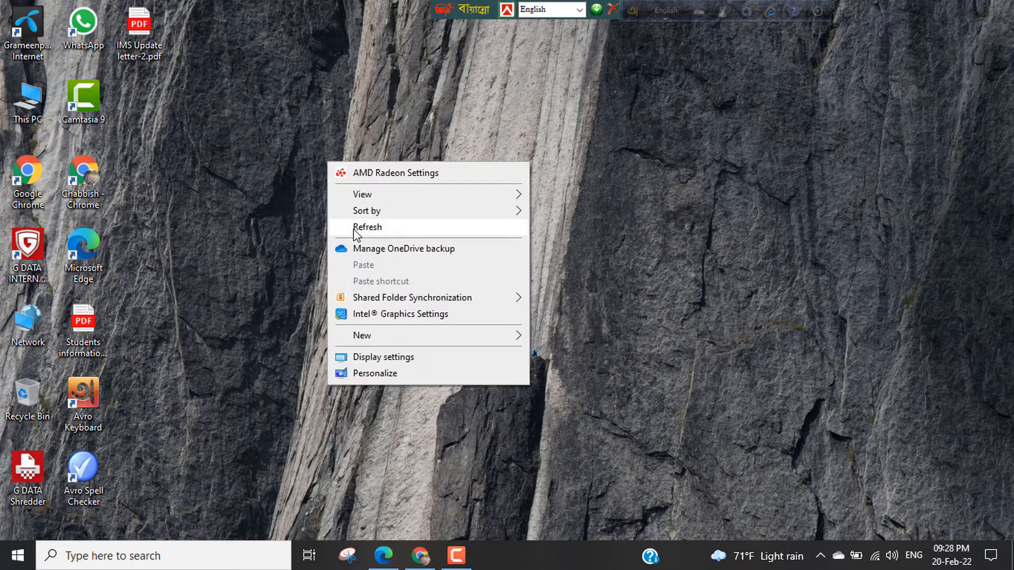
{"action": "left_click", "coordinate": [353, 228]}
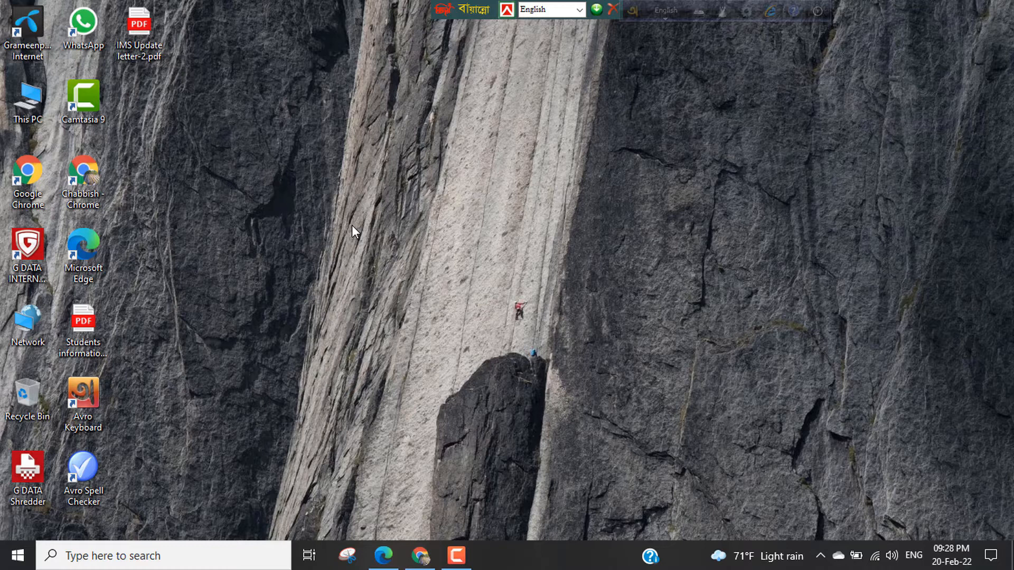
{"action": "right_click", "coordinate": [346, 220]}
{"action": "left_click", "coordinate": [345, 220]}
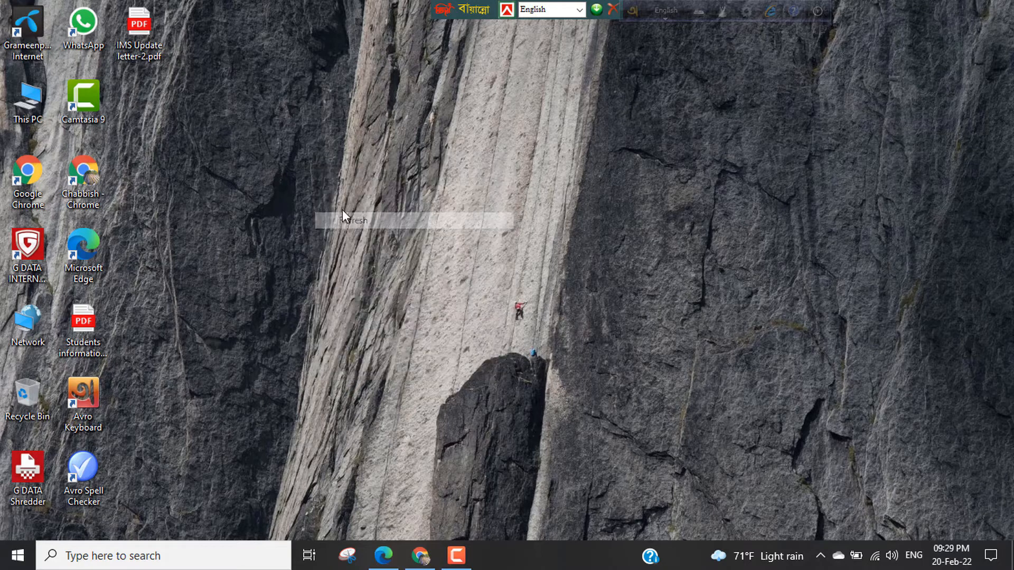
{"action": "right_click", "coordinate": [320, 148]}
{"action": "left_click", "coordinate": [350, 212]}
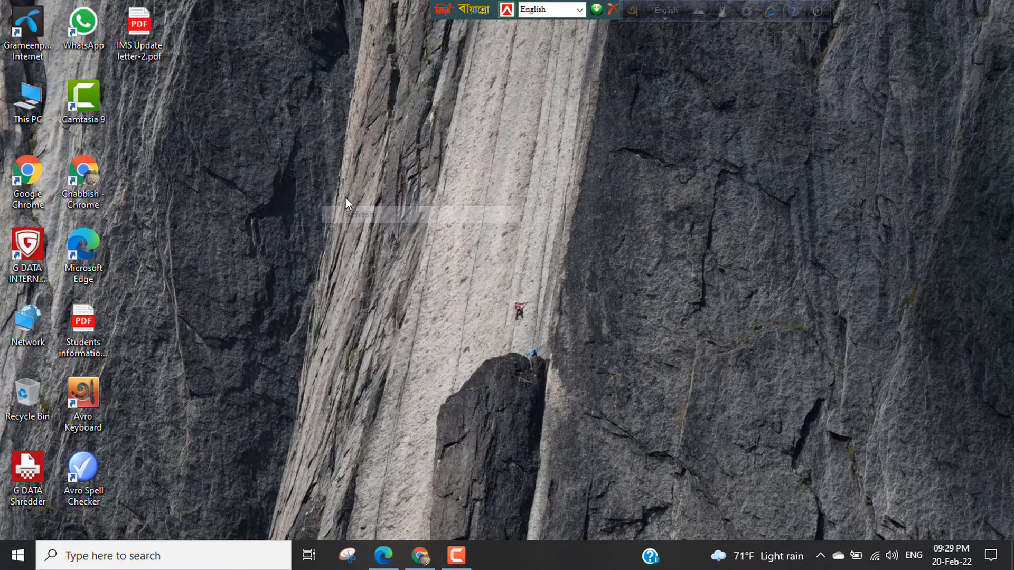
{"action": "right_click", "coordinate": [333, 165]}
{"action": "left_click", "coordinate": [366, 232]}
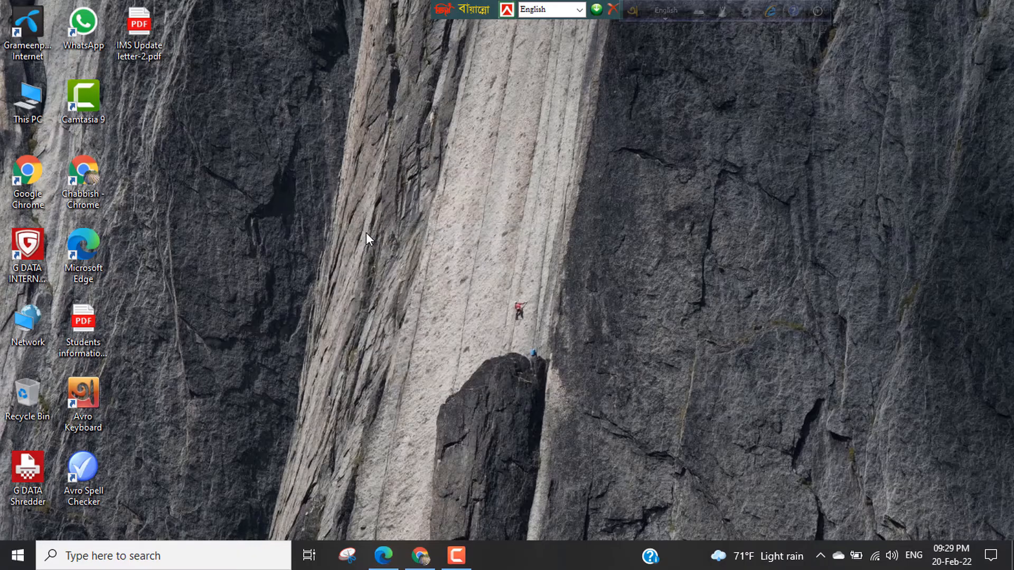
{"action": "right_click", "coordinate": [334, 173]}
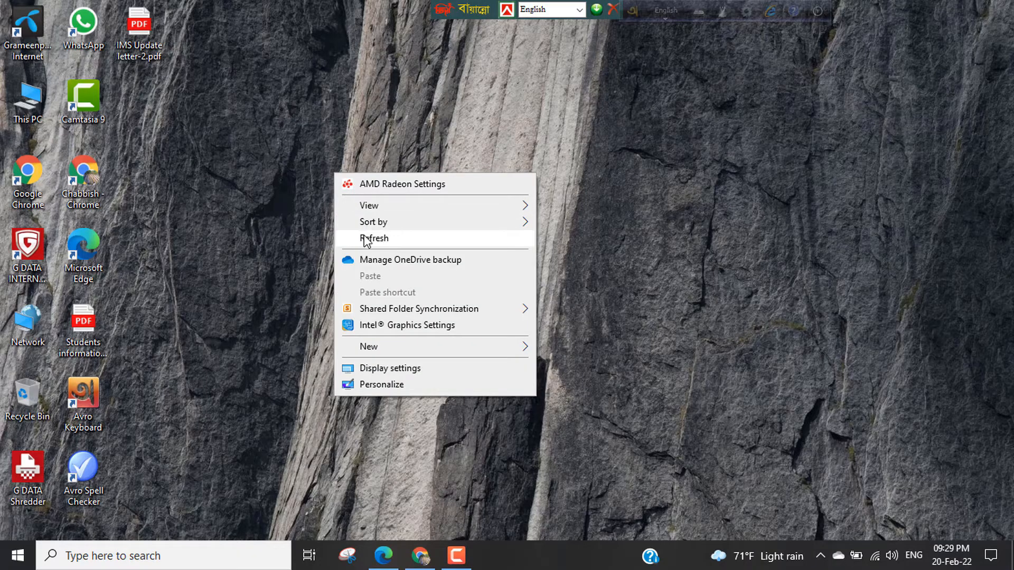
{"action": "left_click", "coordinate": [364, 237]}
Switch to Microsoft Edge, read the IMS Update letter-2.pdf notice about the extended data update deadline, and close it
{"action": "left_click", "coordinate": [378, 560]}
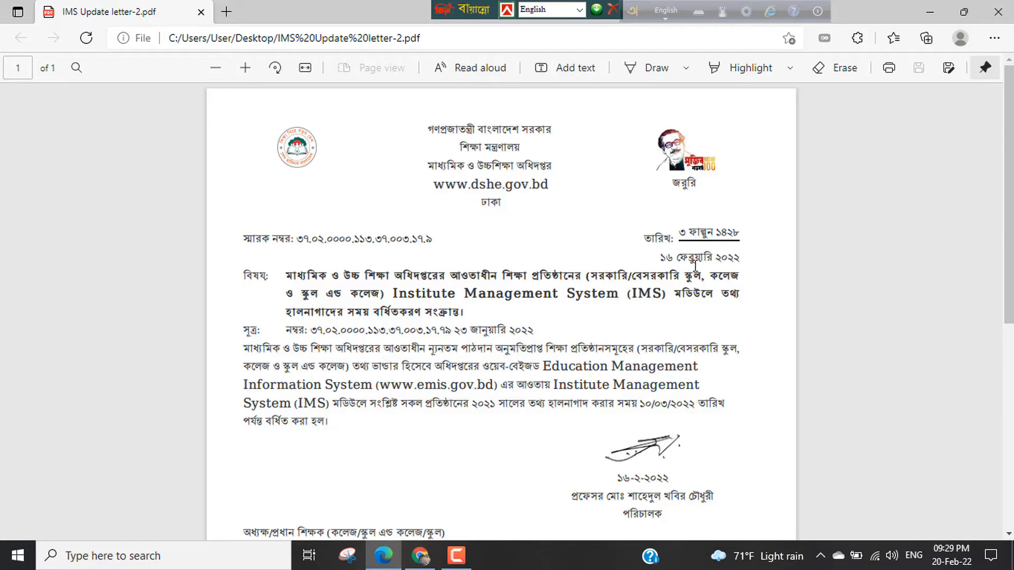
{"action": "scroll", "coordinate": [468, 318], "scroll_direction": "down", "scroll_amount": 2}
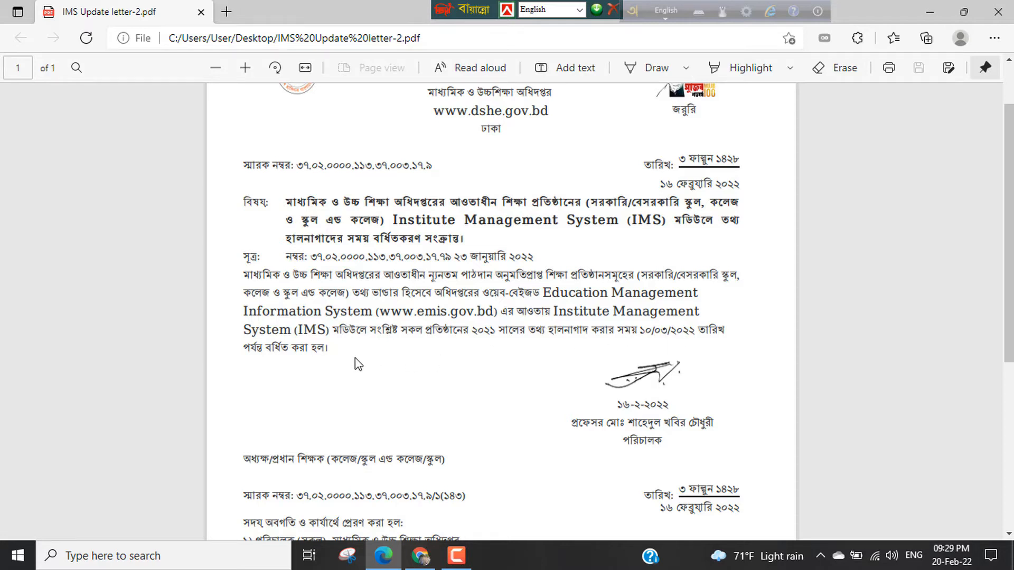
{"action": "scroll", "coordinate": [362, 355], "scroll_direction": "down", "scroll_amount": 1}
{"action": "scroll", "coordinate": [403, 330], "scroll_direction": "up", "scroll_amount": 1}
{"action": "left_click", "coordinate": [1005, 18]}
{"action": "right_click", "coordinate": [394, 101]}
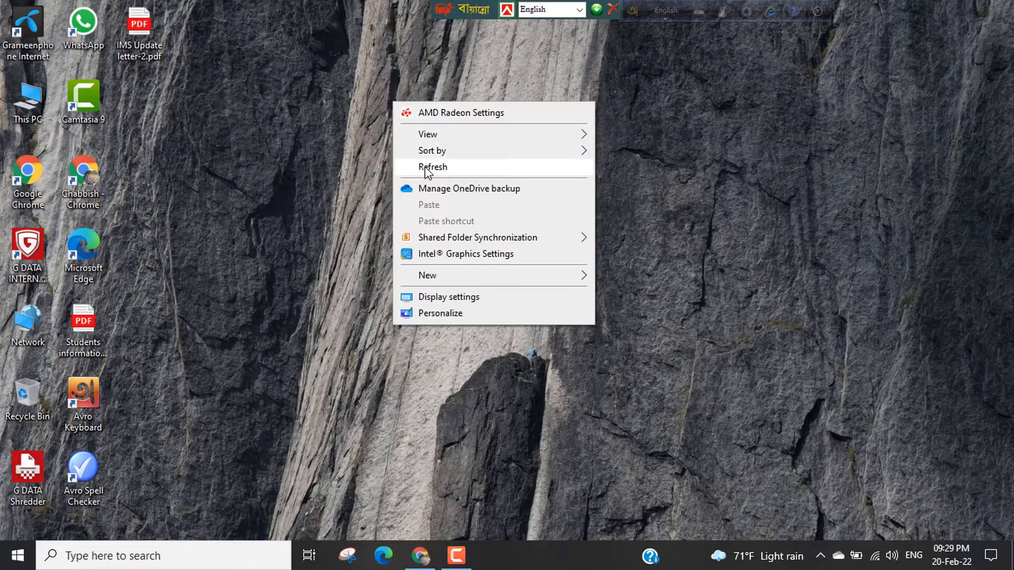
{"action": "left_click", "coordinate": [420, 163]}
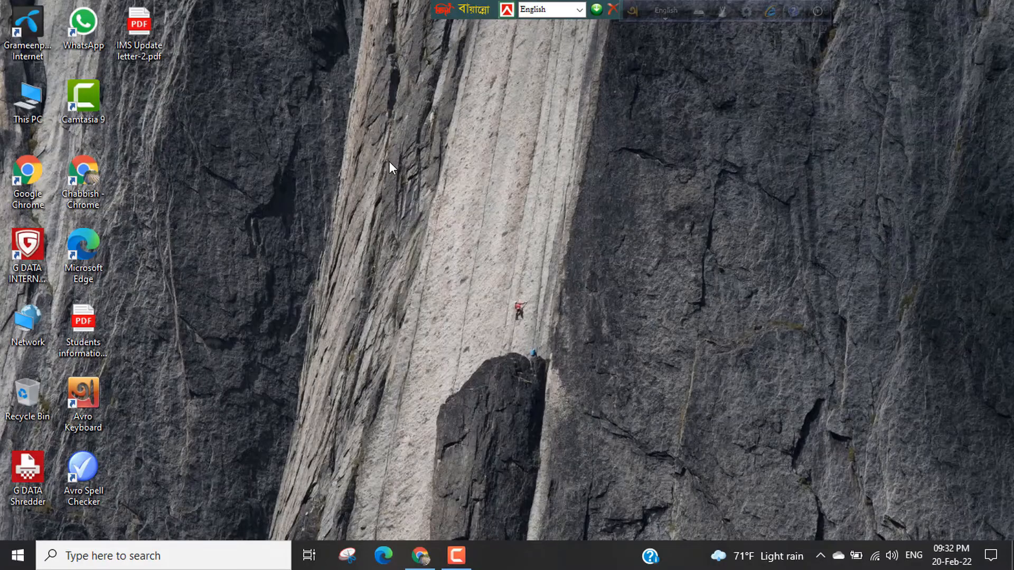
{"action": "right_click", "coordinate": [386, 147]}
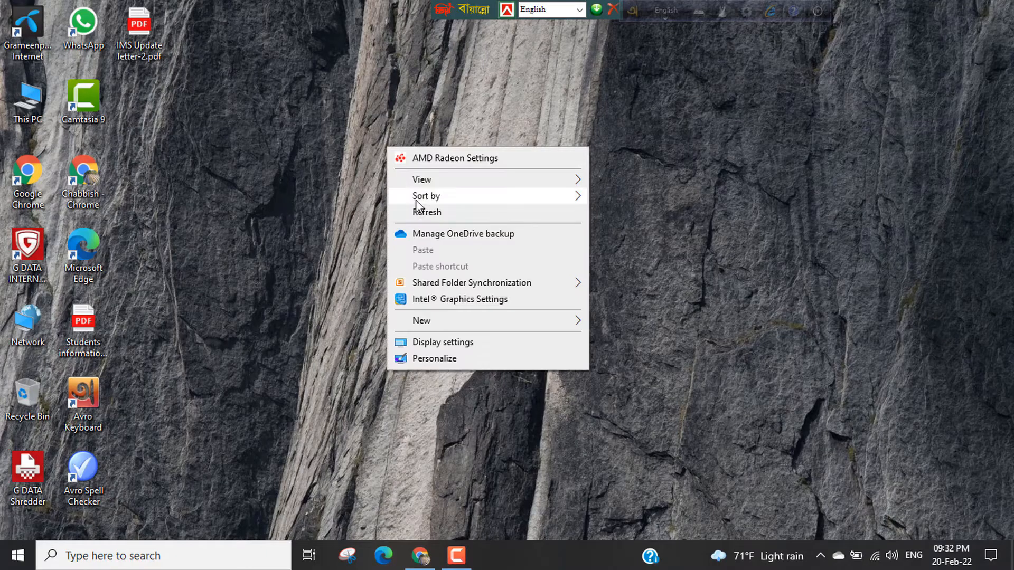
{"action": "left_click", "coordinate": [423, 211]}
{"action": "right_click", "coordinate": [368, 145]}
{"action": "left_click", "coordinate": [395, 211]}
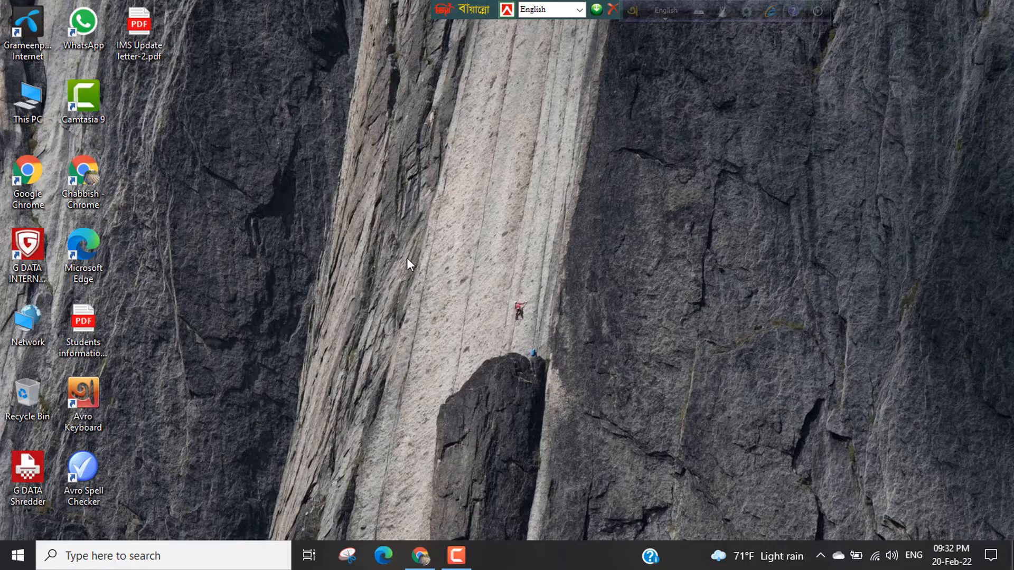
Switch to Chrome and look over the modules and notice board on the EMIS home page
{"action": "left_click", "coordinate": [421, 557]}
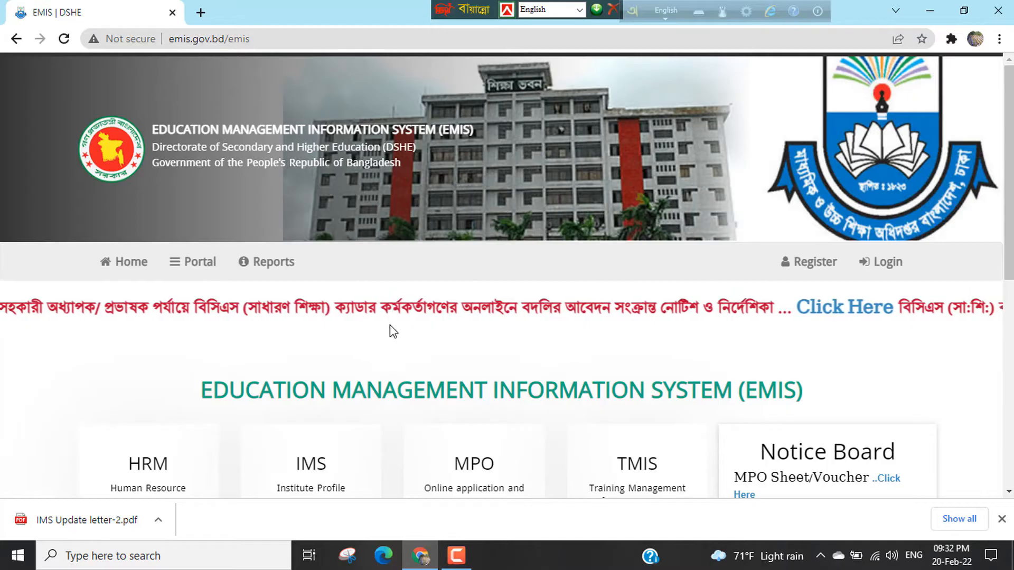
{"action": "scroll", "coordinate": [430, 354], "scroll_direction": "down", "scroll_amount": 1}
{"action": "scroll", "coordinate": [432, 338], "scroll_direction": "down", "scroll_amount": 8}
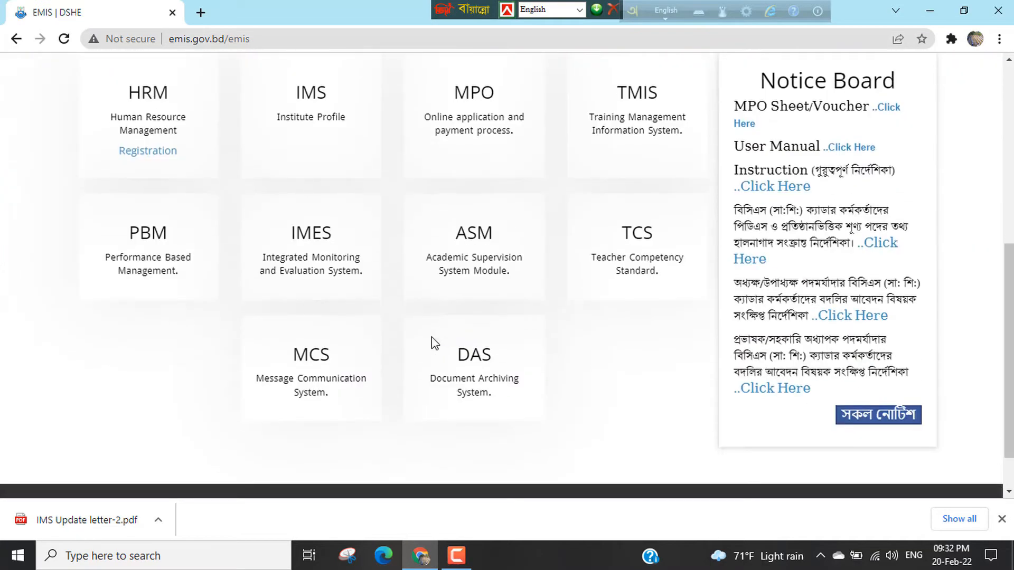
{"action": "scroll", "coordinate": [455, 318], "scroll_direction": "up", "scroll_amount": 5}
{"action": "scroll", "coordinate": [455, 318], "scroll_direction": "up", "scroll_amount": 4}
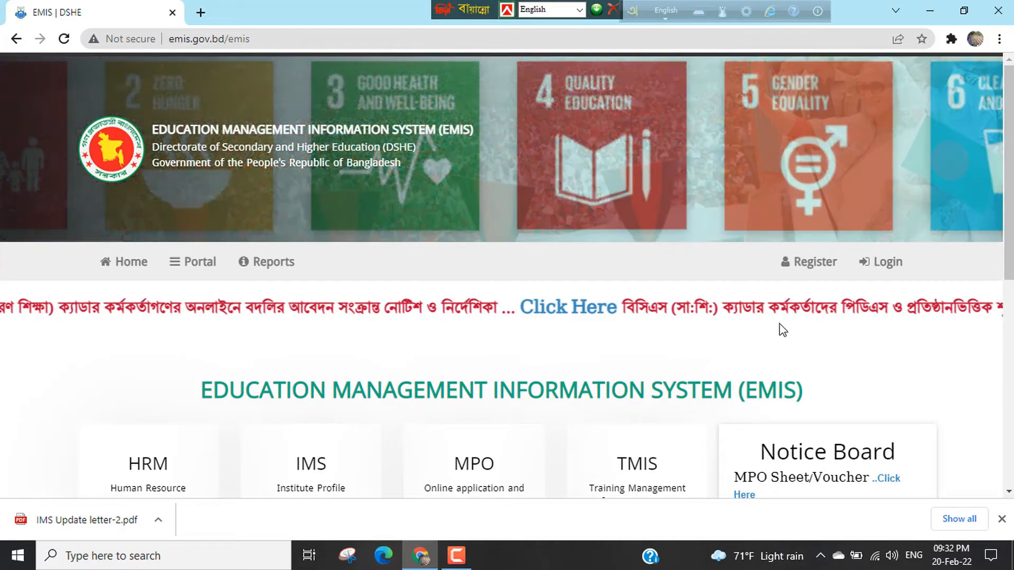
Sign in to EMIS single sign-on with the institute's saved login ID and password
{"action": "left_click", "coordinate": [890, 267]}
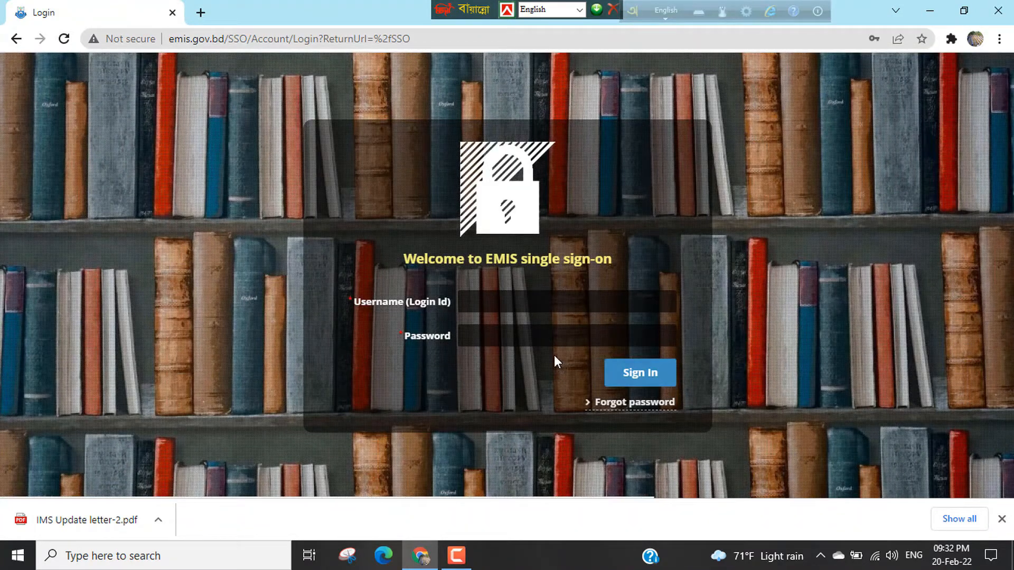
{"action": "left_click", "coordinate": [553, 302]}
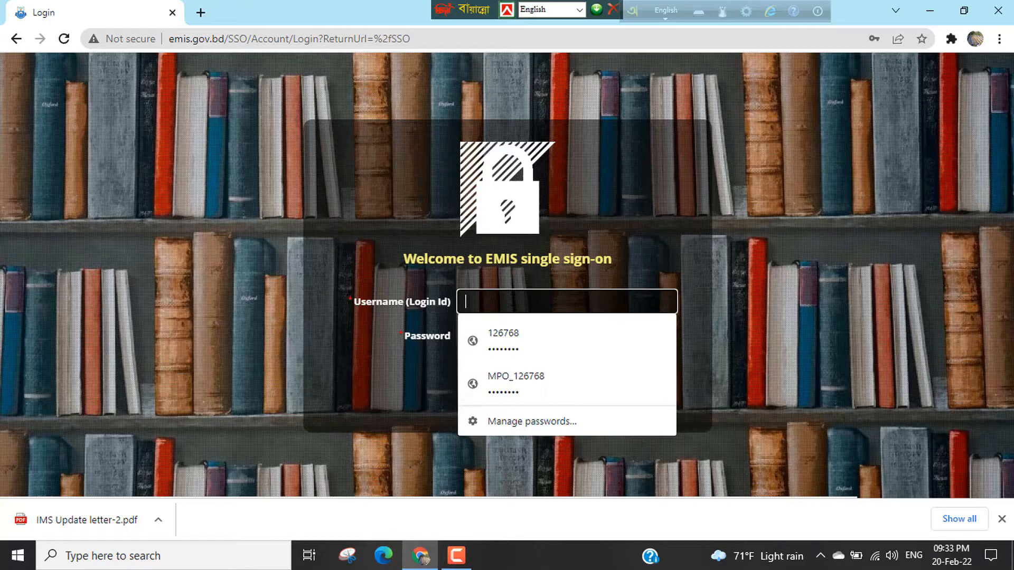
{"action": "left_click", "coordinate": [516, 338]}
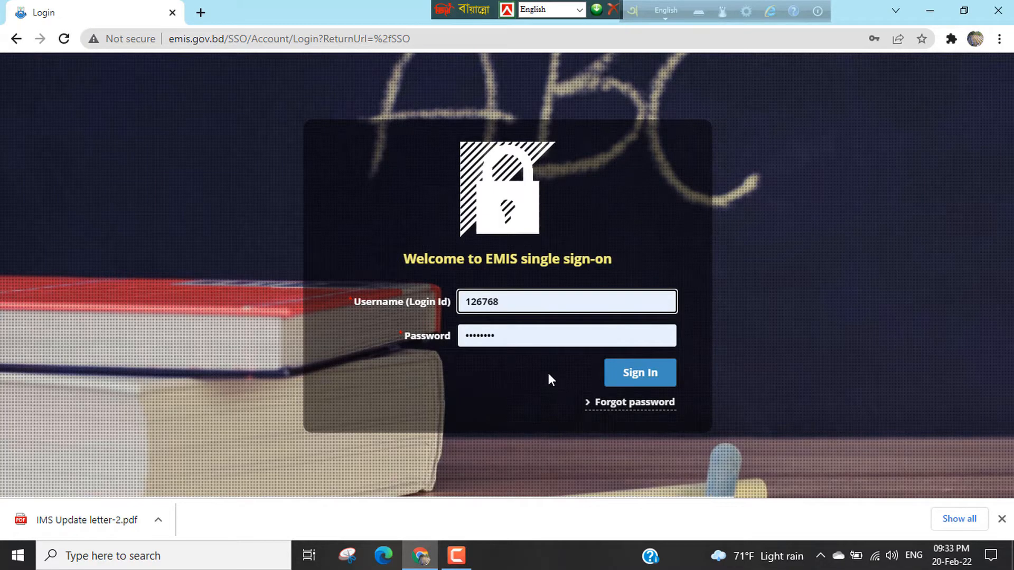
{"action": "left_click", "coordinate": [636, 384]}
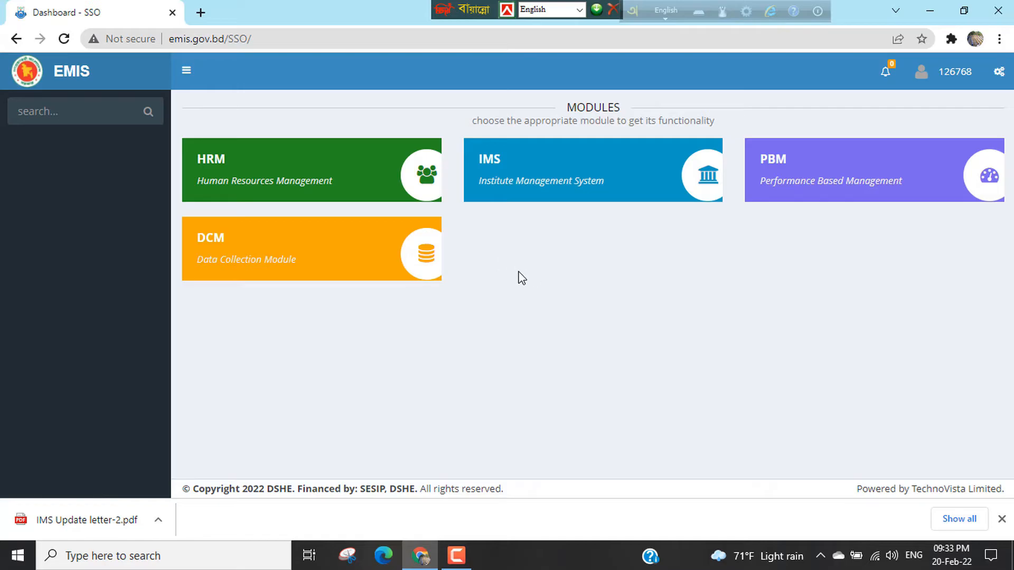
Open the IMS module and expand its Data Entry section to review the available forms
{"action": "left_click", "coordinate": [540, 185]}
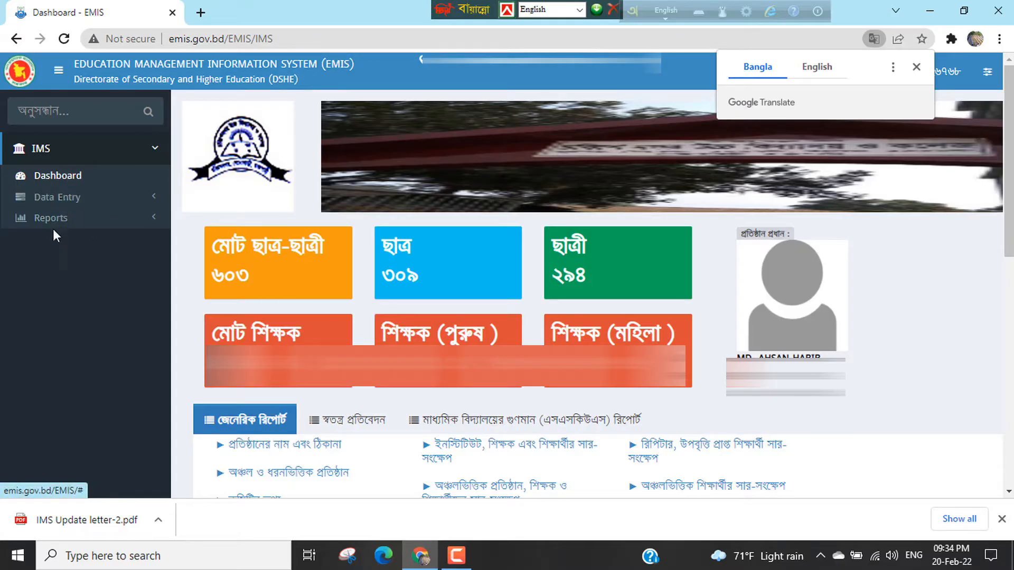
{"action": "left_click", "coordinate": [65, 200]}
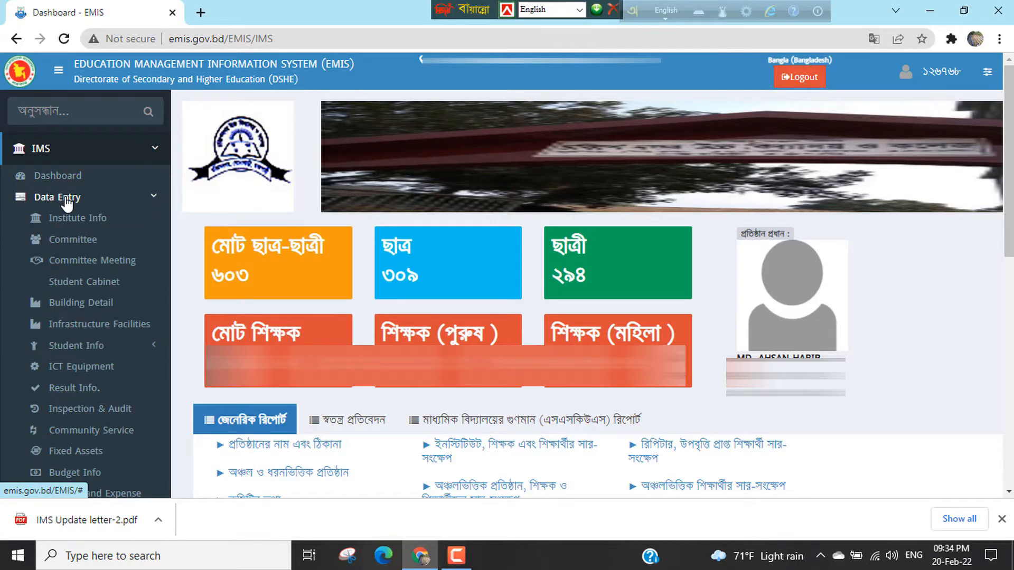
{"action": "scroll", "coordinate": [18, 267], "scroll_direction": "down", "scroll_amount": 2}
{"action": "scroll", "coordinate": [20, 262], "scroll_direction": "up", "scroll_amount": 2}
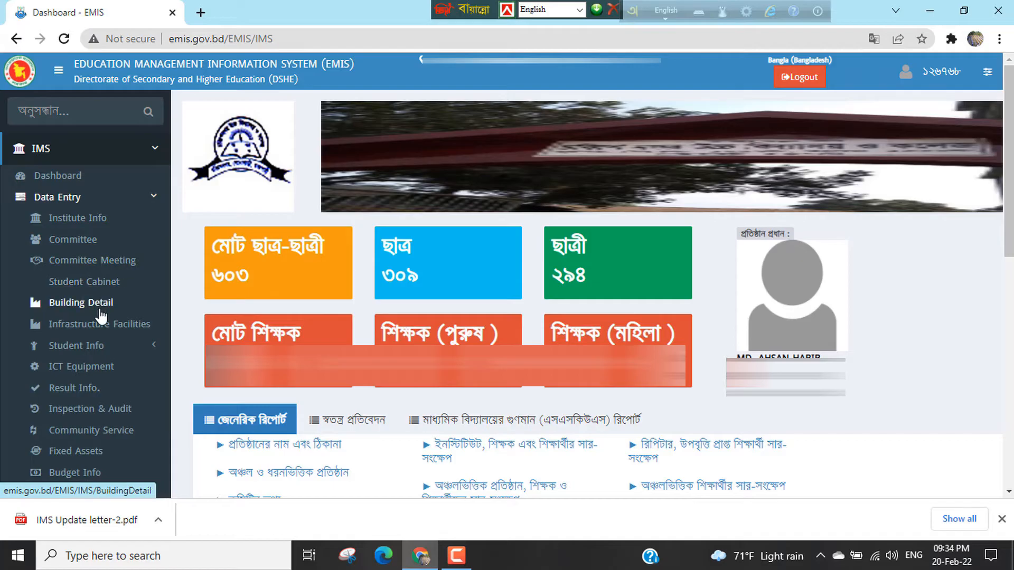
{"action": "scroll", "coordinate": [100, 316], "scroll_direction": "down", "scroll_amount": 2}
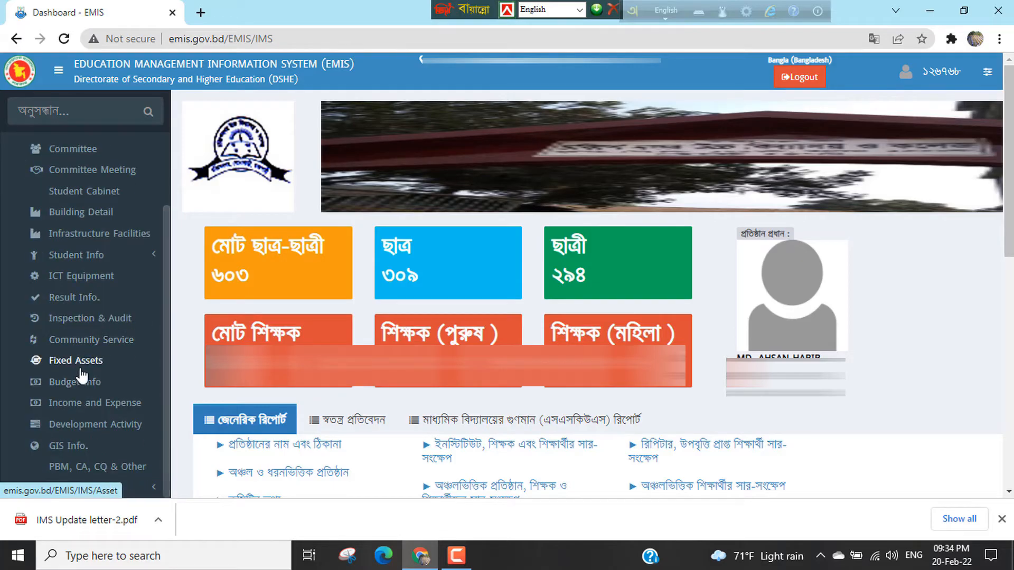
{"action": "scroll", "coordinate": [80, 376], "scroll_direction": "up", "scroll_amount": 2}
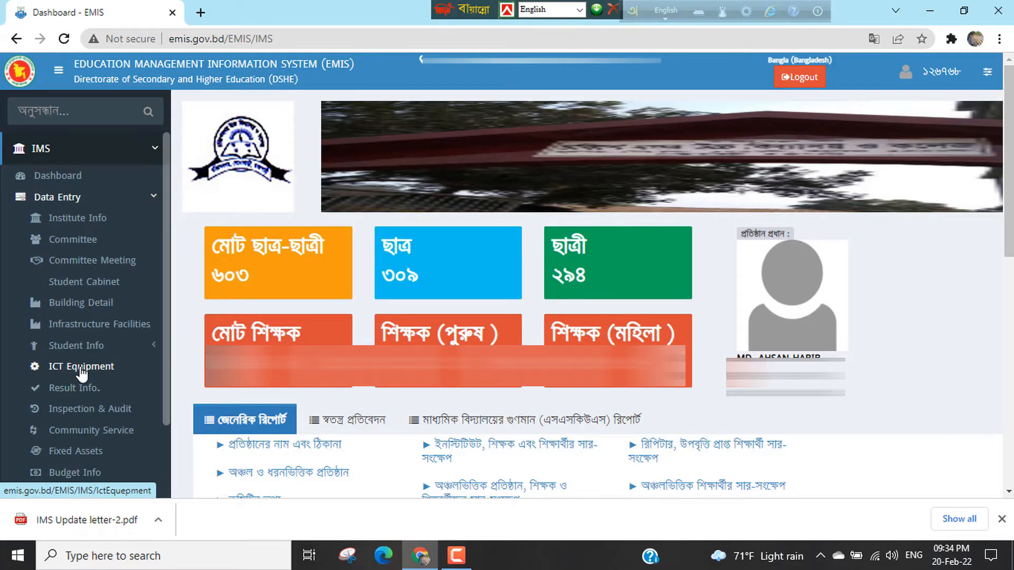
Open the Institute Info form, review the institute identity fields, and save the form
{"action": "left_click", "coordinate": [64, 222]}
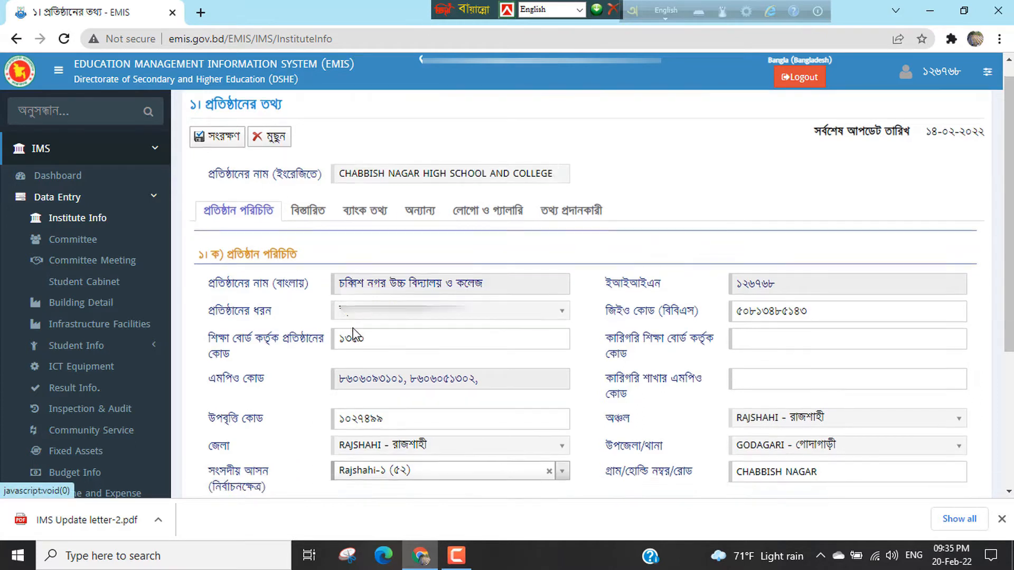
{"action": "scroll", "coordinate": [356, 333], "scroll_direction": "down", "scroll_amount": 5}
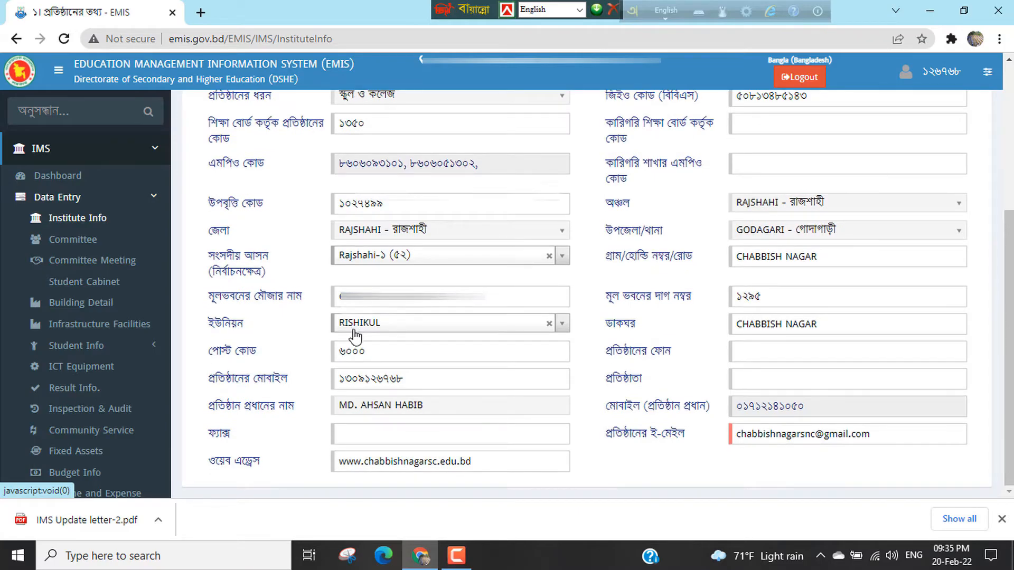
{"action": "scroll", "coordinate": [355, 333], "scroll_direction": "up", "scroll_amount": 5}
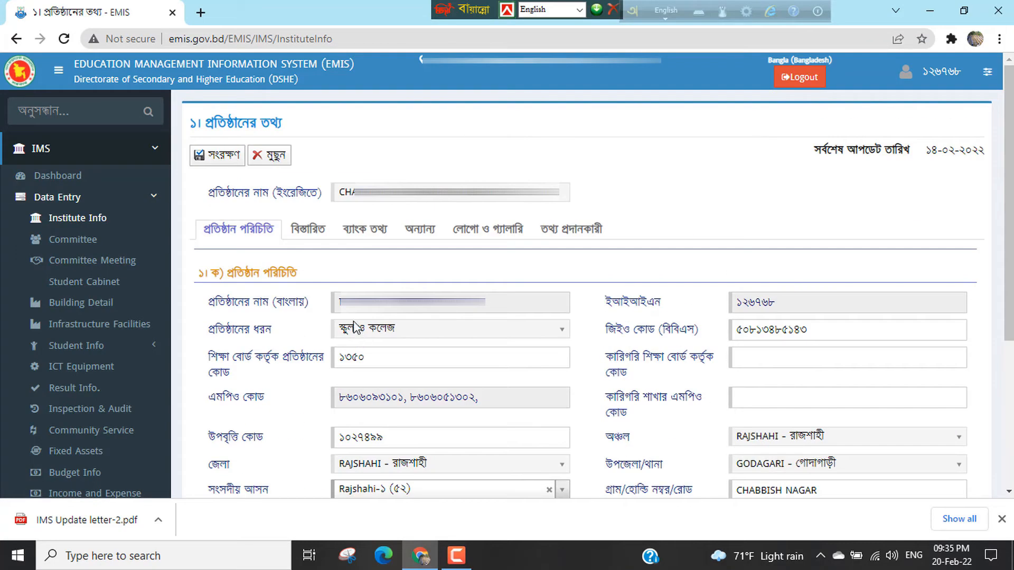
{"action": "left_click", "coordinate": [223, 156]}
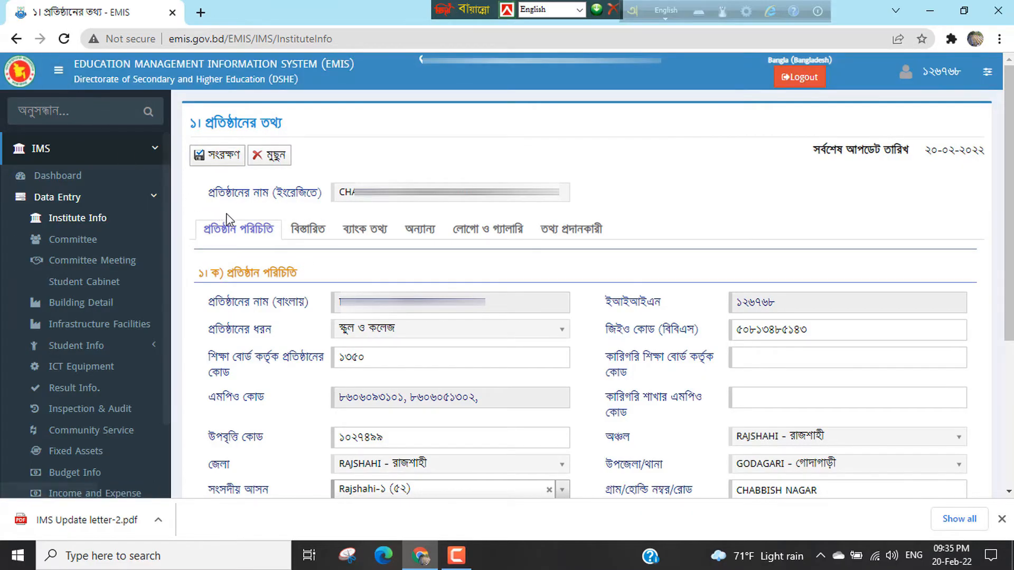
{"action": "left_click", "coordinate": [208, 155]}
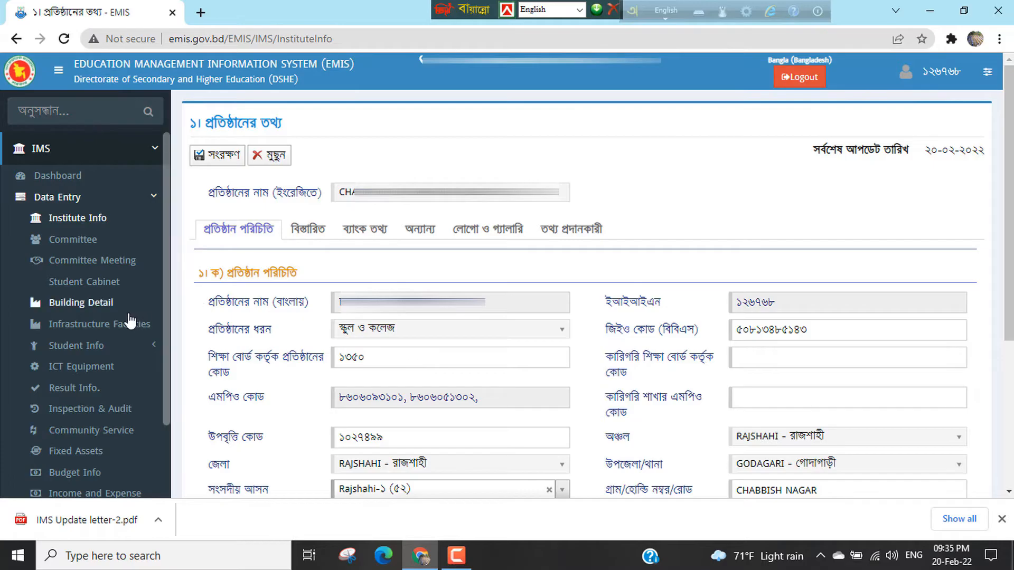
Open the 2021 Governing Body committee record approved on 26-01-2022, review its primary and member details, and return to the committee list
{"action": "left_click", "coordinate": [76, 242]}
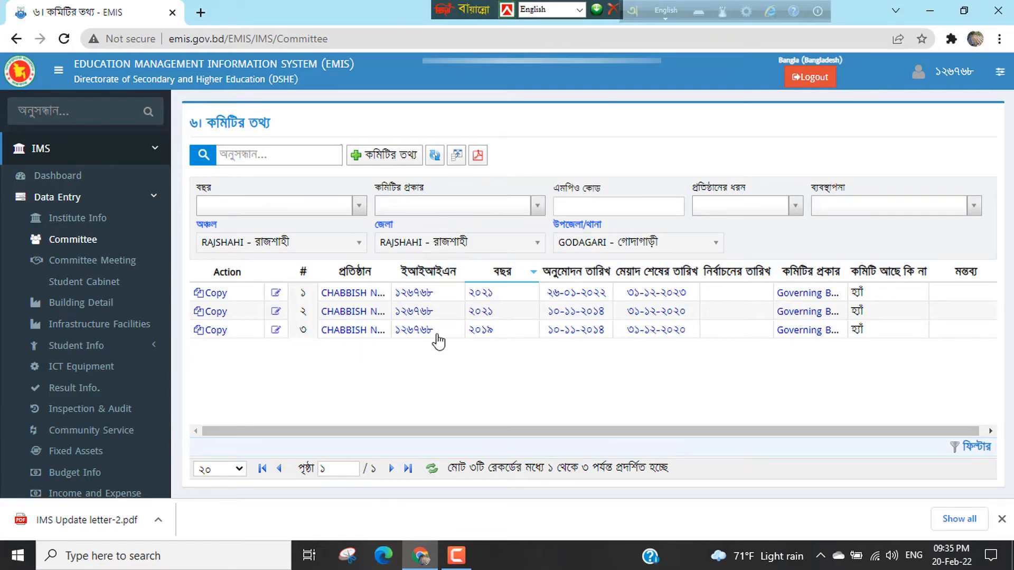
{"action": "left_click", "coordinate": [276, 294]}
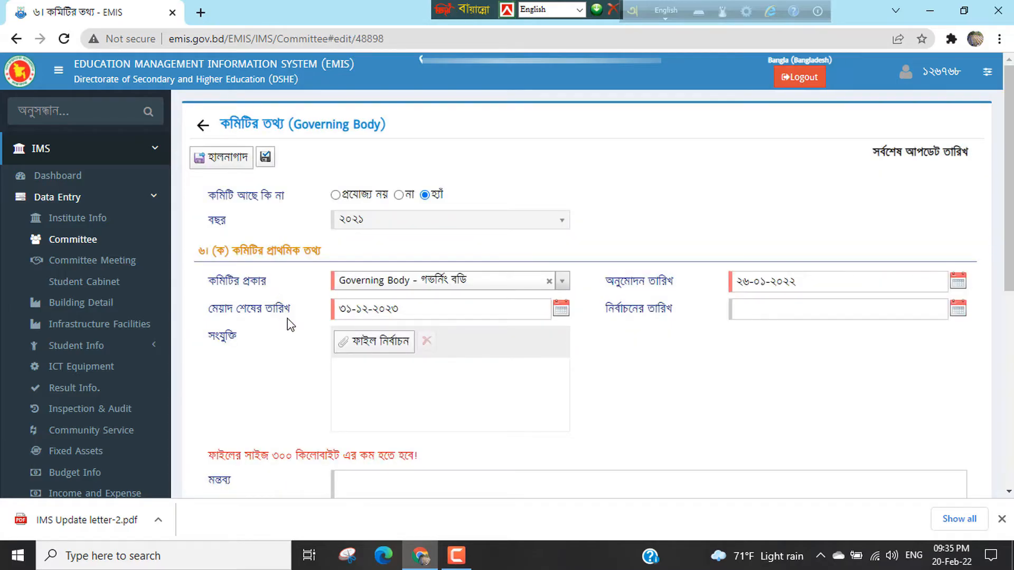
{"action": "scroll", "coordinate": [387, 387], "scroll_direction": "down", "scroll_amount": 7}
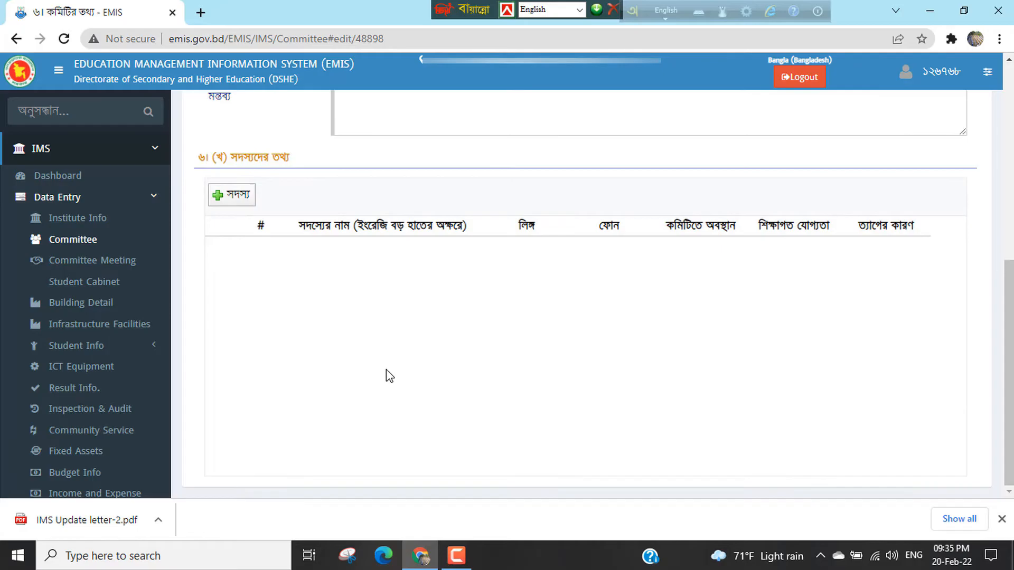
{"action": "scroll", "coordinate": [376, 368], "scroll_direction": "up", "scroll_amount": 8}
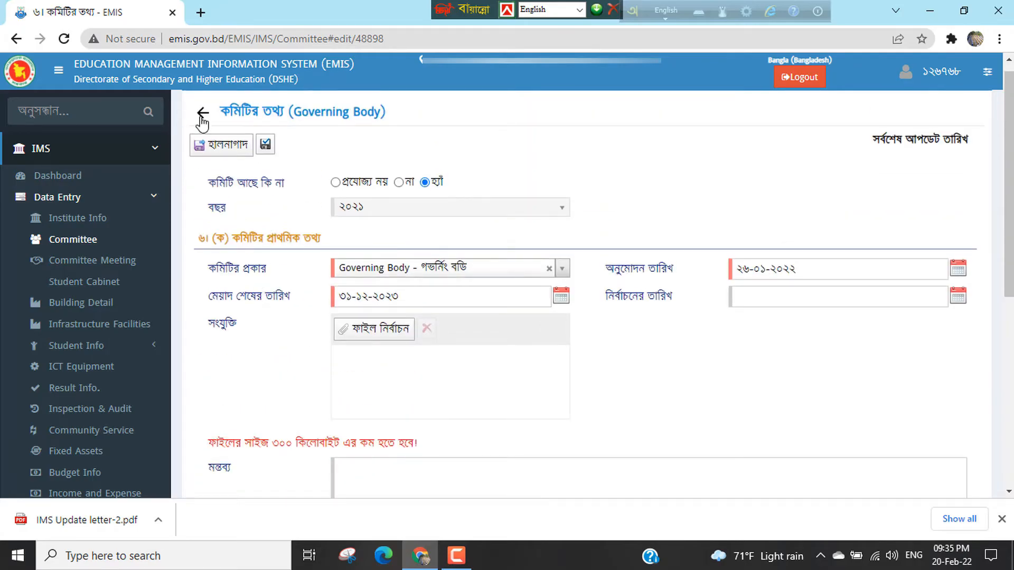
{"action": "left_click", "coordinate": [201, 112]}
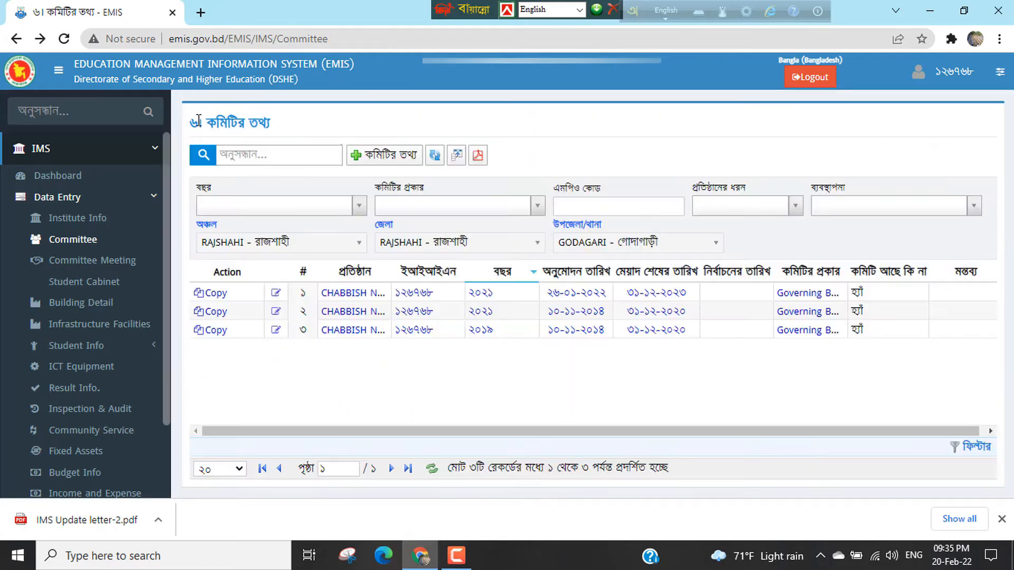
Open the 2021 Governing Body committee record approved on 10-11-2014, review its member list, and update the record
{"action": "left_click", "coordinate": [275, 313]}
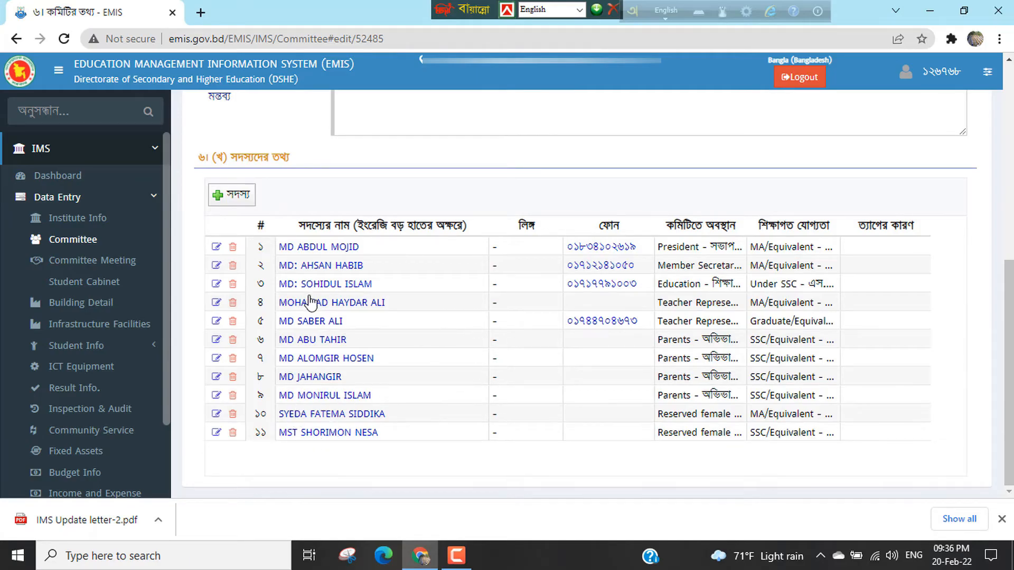
{"action": "scroll", "coordinate": [304, 306], "scroll_direction": "up", "scroll_amount": 7}
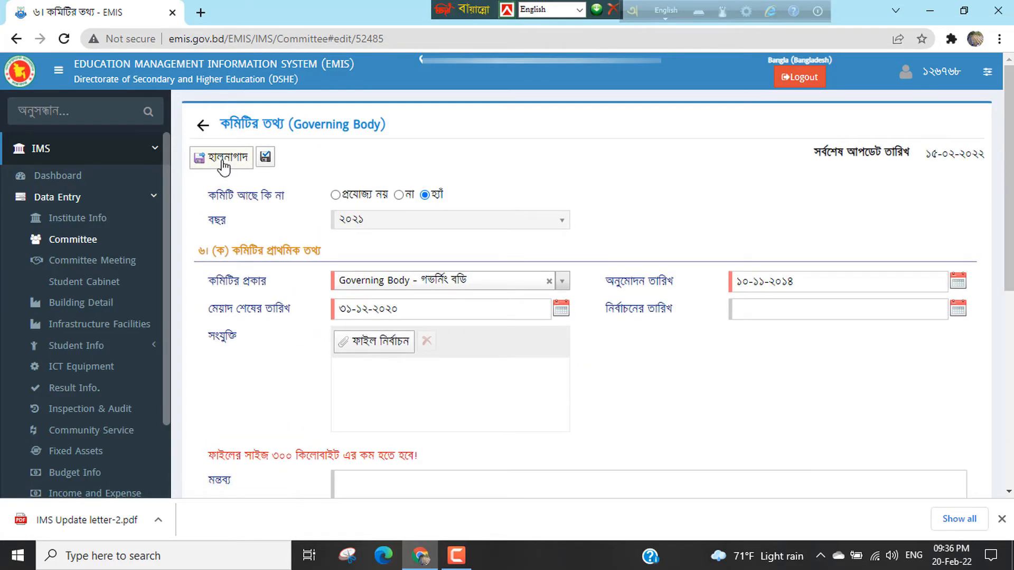
{"action": "left_click", "coordinate": [224, 165]}
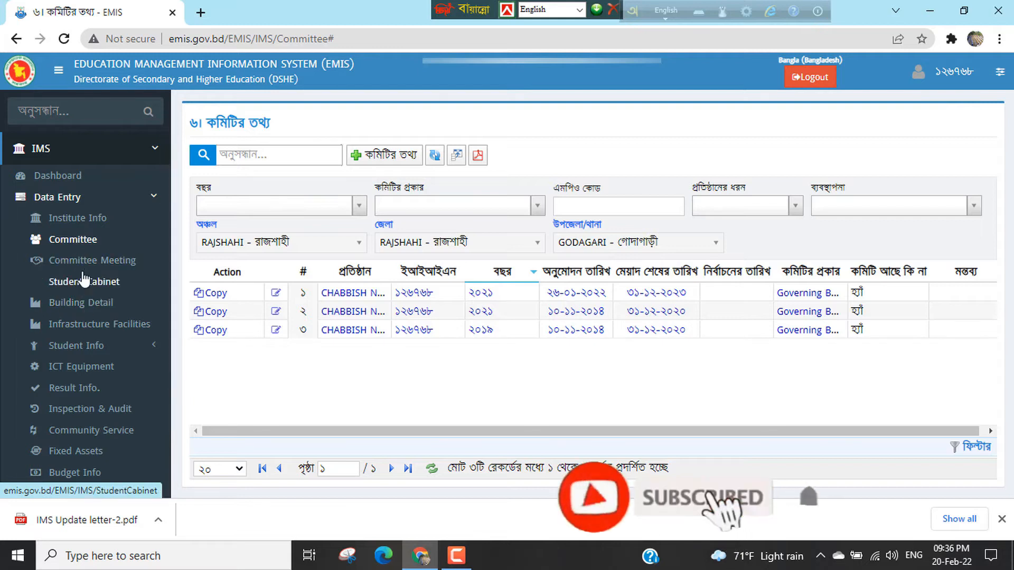
Update the 2021 committee meeting record dated 08-02-2022, and open the Student Cabinet list
{"action": "left_click", "coordinate": [86, 263]}
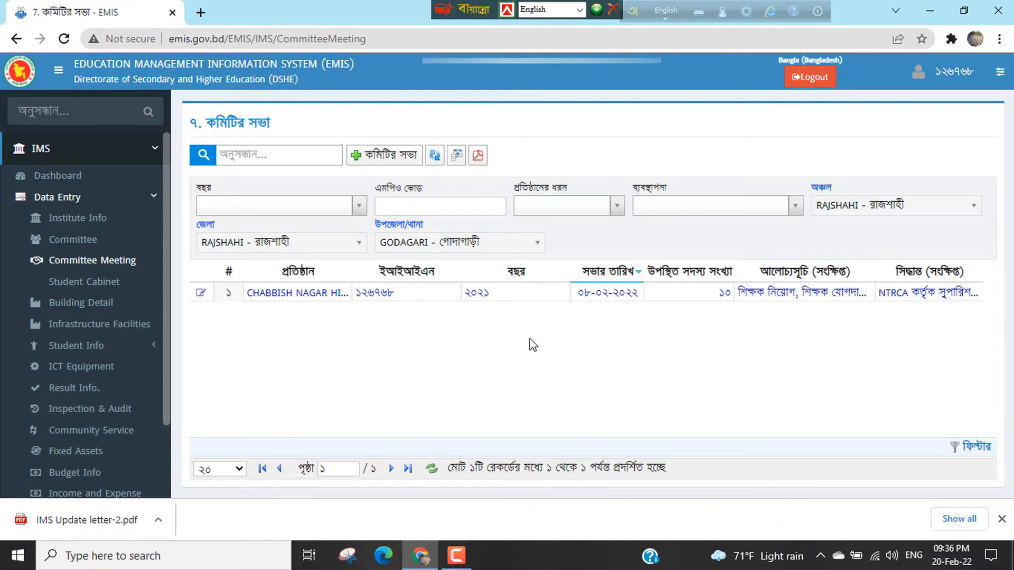
{"action": "left_click", "coordinate": [202, 294]}
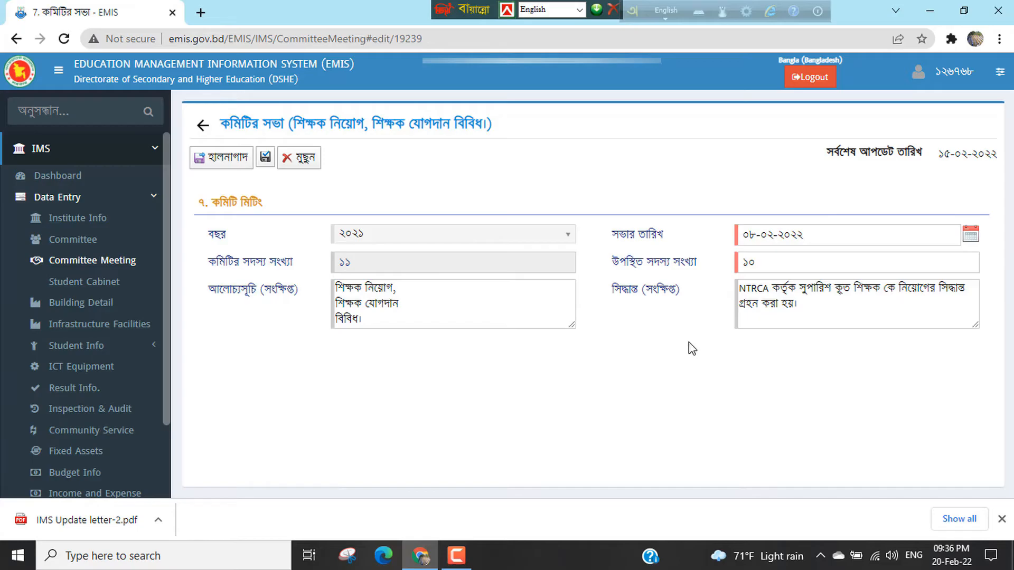
{"action": "left_click", "coordinate": [224, 161]}
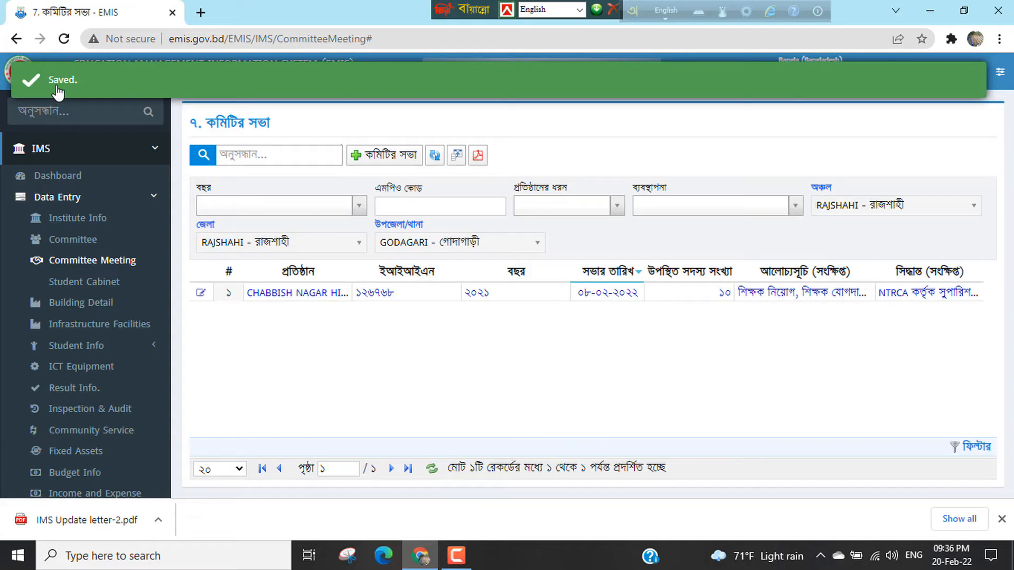
{"action": "left_click", "coordinate": [84, 282]}
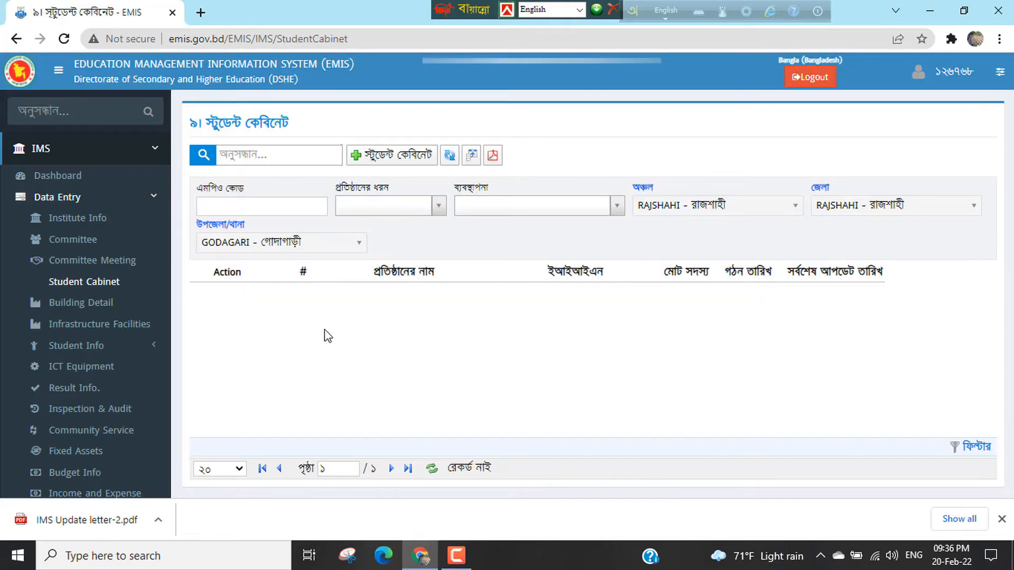
Open the 2019 record of building number 1 in Building Detail, review its building and floor construction information, and submit the update
{"action": "scroll", "coordinate": [106, 333], "scroll_direction": "down", "scroll_amount": 2}
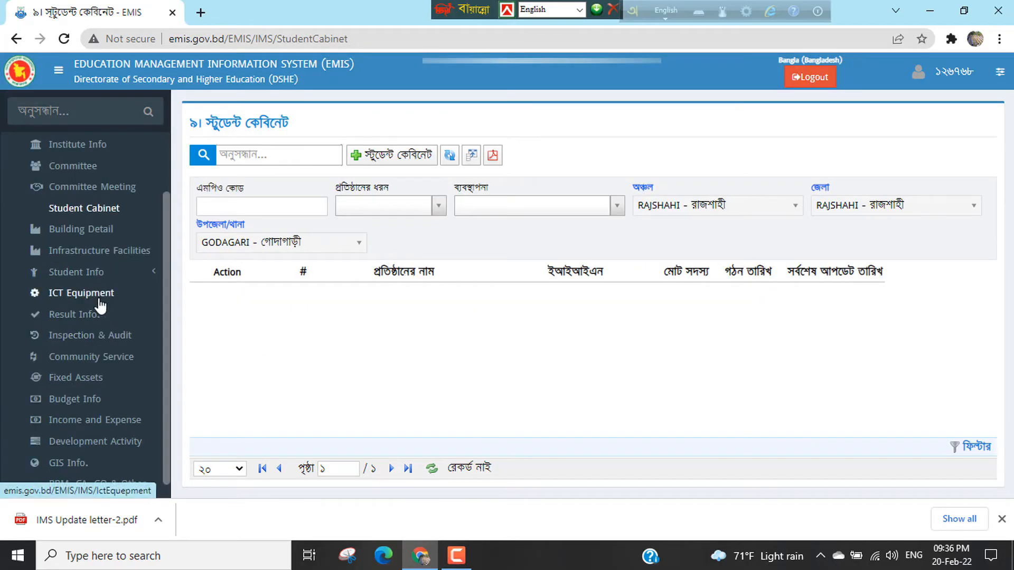
{"action": "left_click", "coordinate": [74, 233]}
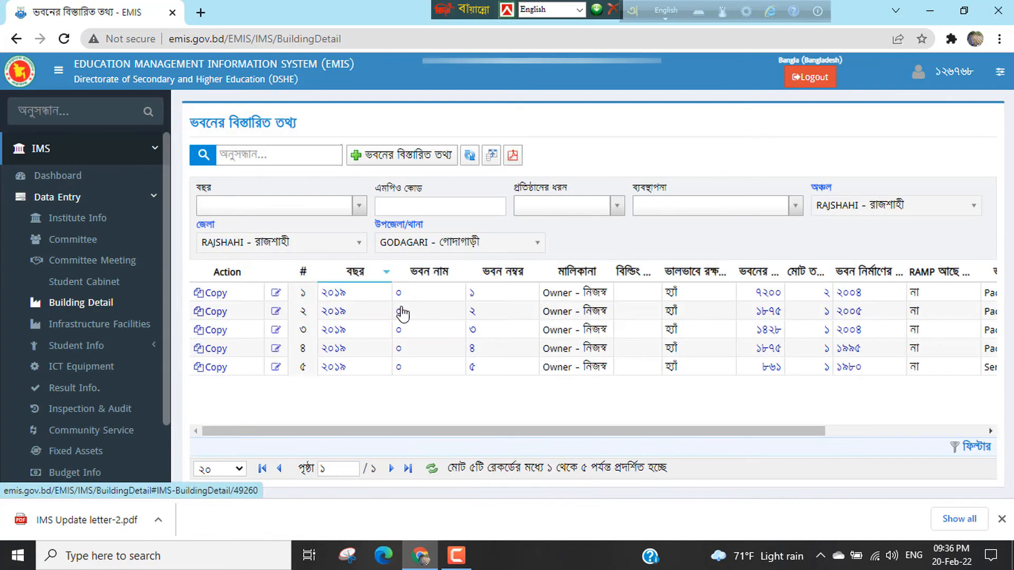
{"action": "left_click", "coordinate": [275, 293]}
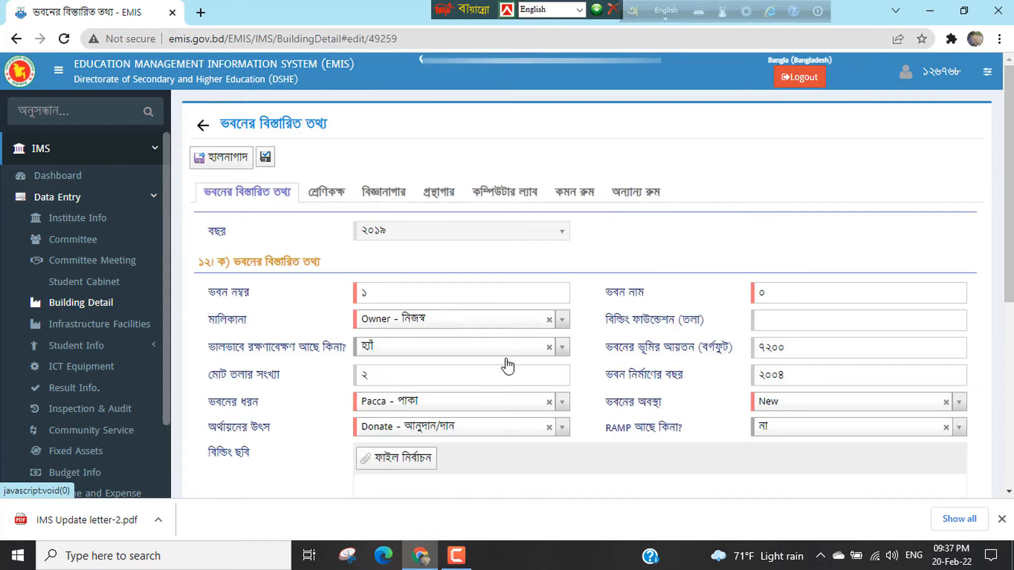
{"action": "scroll", "coordinate": [508, 363], "scroll_direction": "down", "scroll_amount": 3}
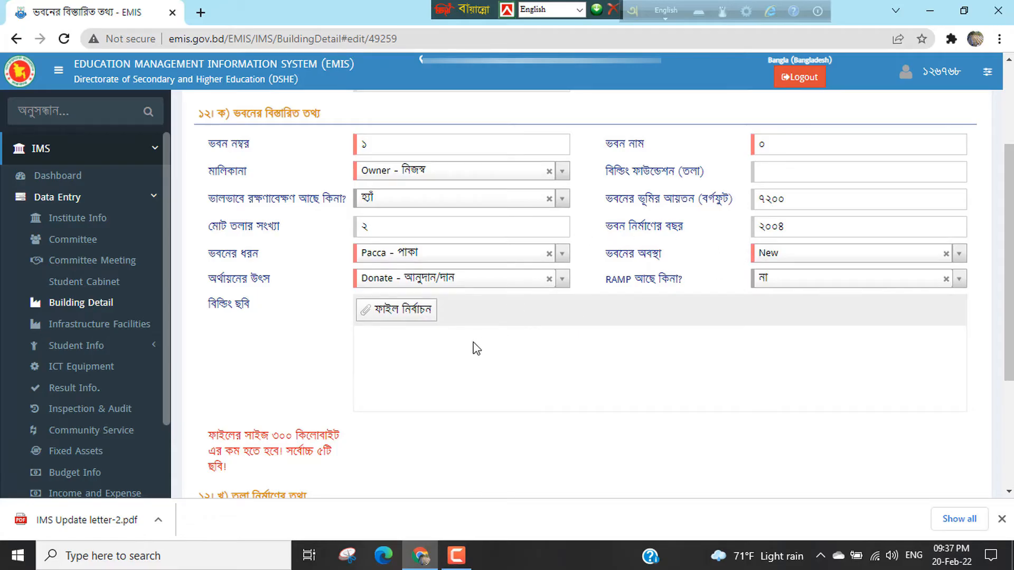
{"action": "scroll", "coordinate": [458, 358], "scroll_direction": "down", "scroll_amount": 4}
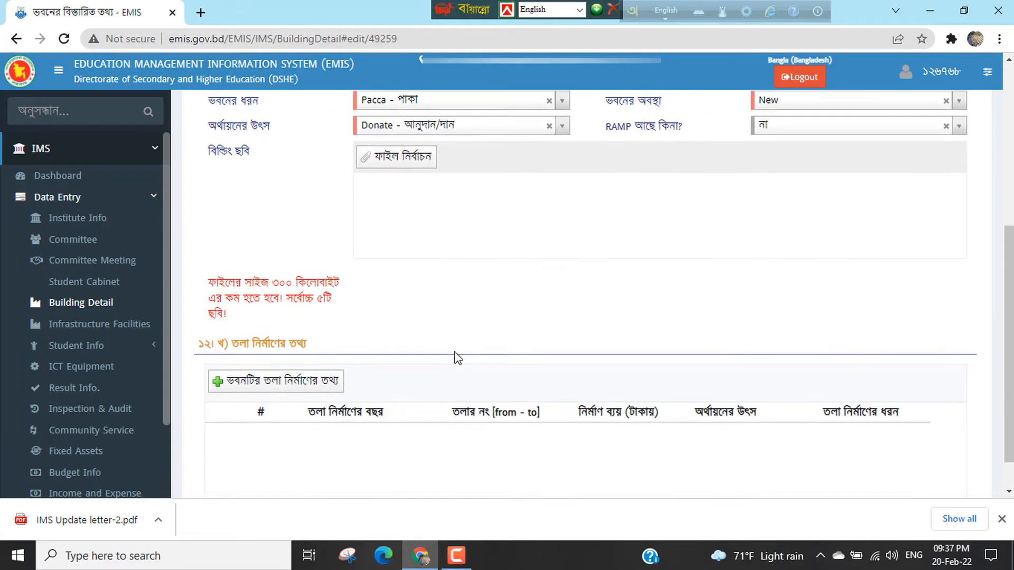
{"action": "scroll", "coordinate": [381, 327], "scroll_direction": "up", "scroll_amount": 7}
{"action": "left_click", "coordinate": [223, 159]}
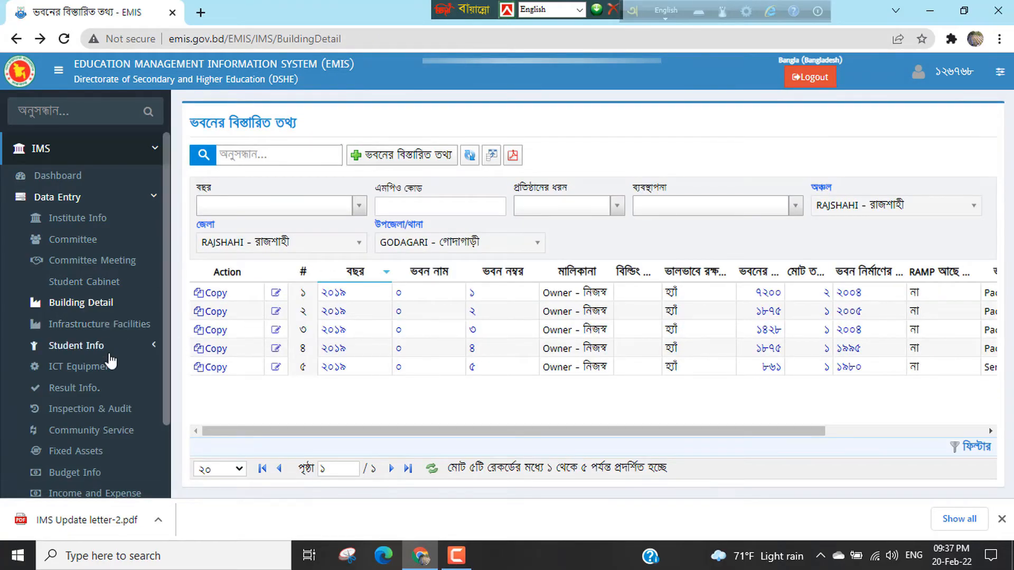
Open the Infrastructure Facilities form for 2021, review the institute's land ownership and usage figures, and save the form
{"action": "scroll", "coordinate": [108, 359], "scroll_direction": "down", "scroll_amount": 1}
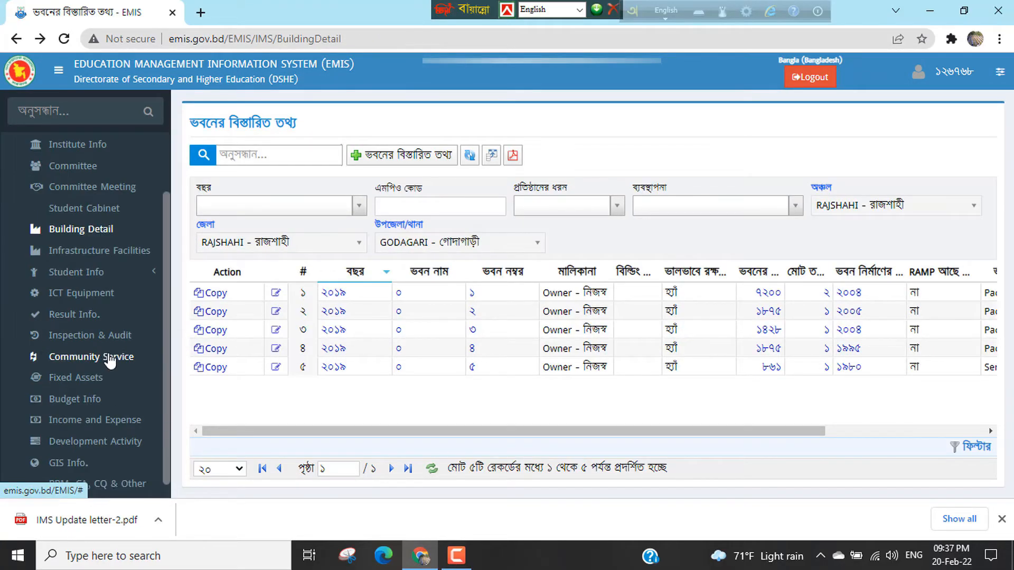
{"action": "left_click", "coordinate": [89, 254]}
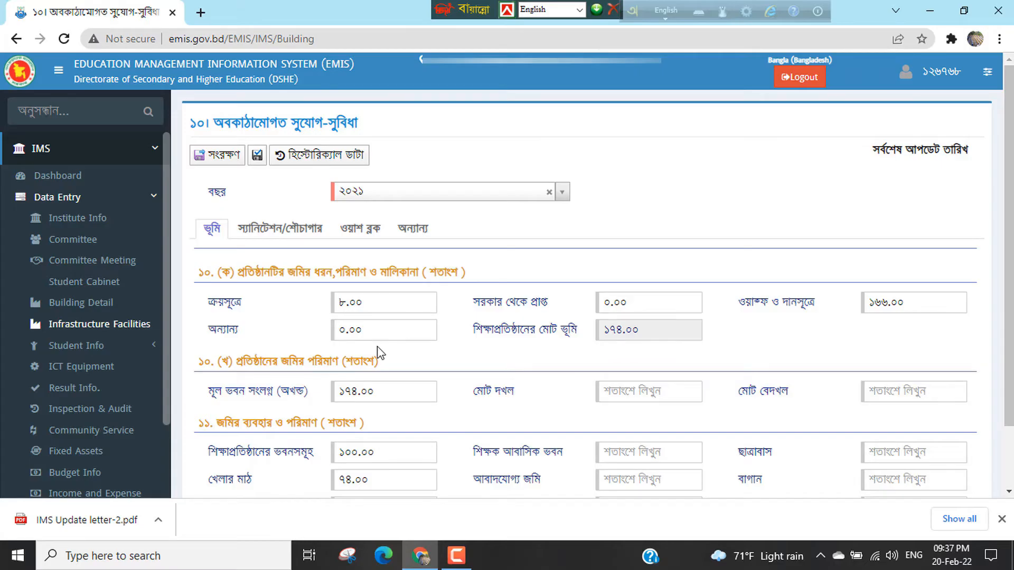
{"action": "scroll", "coordinate": [377, 350], "scroll_direction": "down", "scroll_amount": 2}
{"action": "scroll", "coordinate": [377, 350], "scroll_direction": "up", "scroll_amount": 2}
{"action": "left_click", "coordinate": [222, 159]}
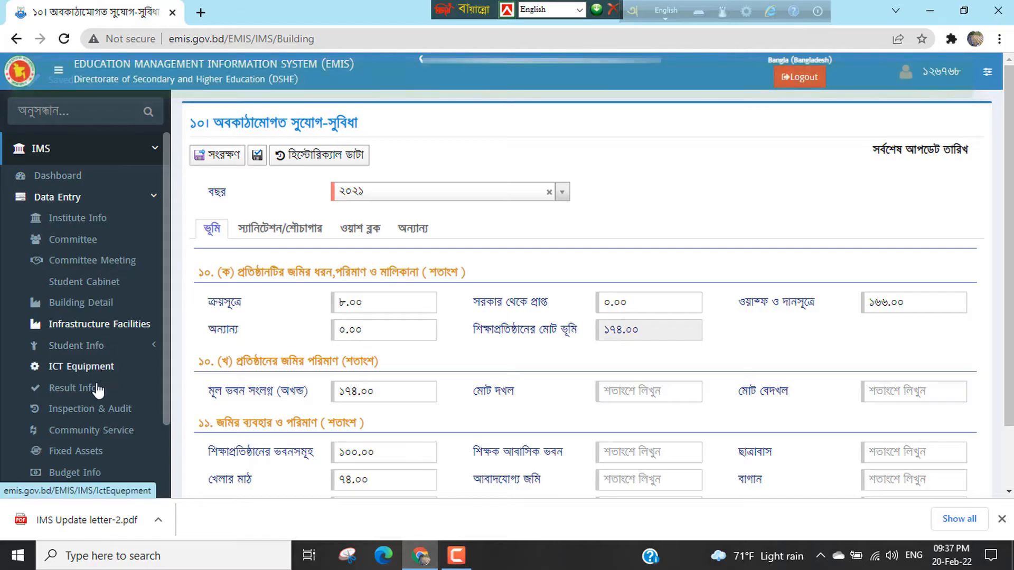
Open the Class wise Student Number, Repeater, Transfer form under Student Info, review all 2021 class rows and columns, and save it
{"action": "left_click", "coordinate": [82, 353]}
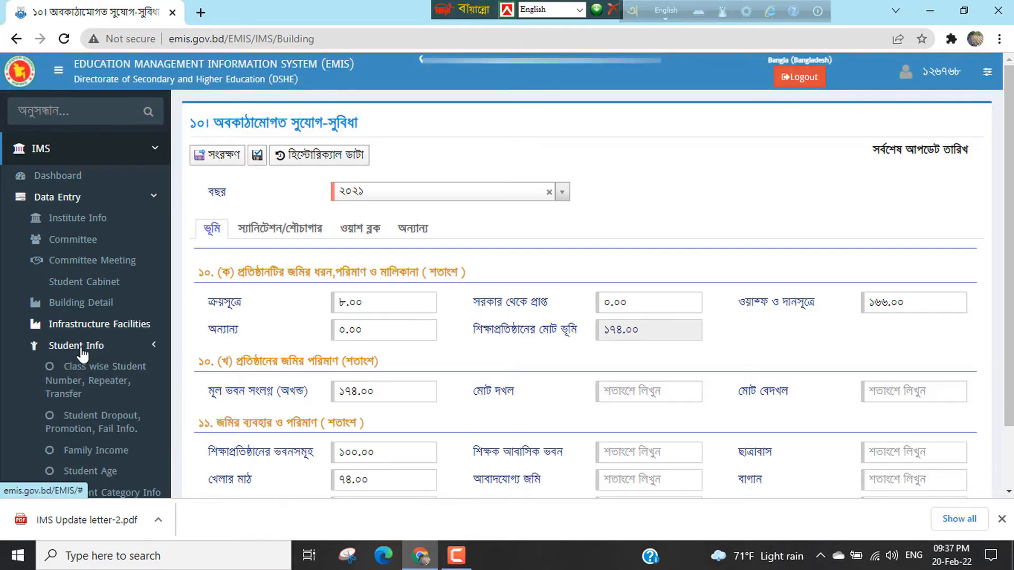
{"action": "scroll", "coordinate": [99, 357], "scroll_direction": "down", "scroll_amount": 5}
{"action": "scroll", "coordinate": [100, 336], "scroll_direction": "up", "scroll_amount": 3}
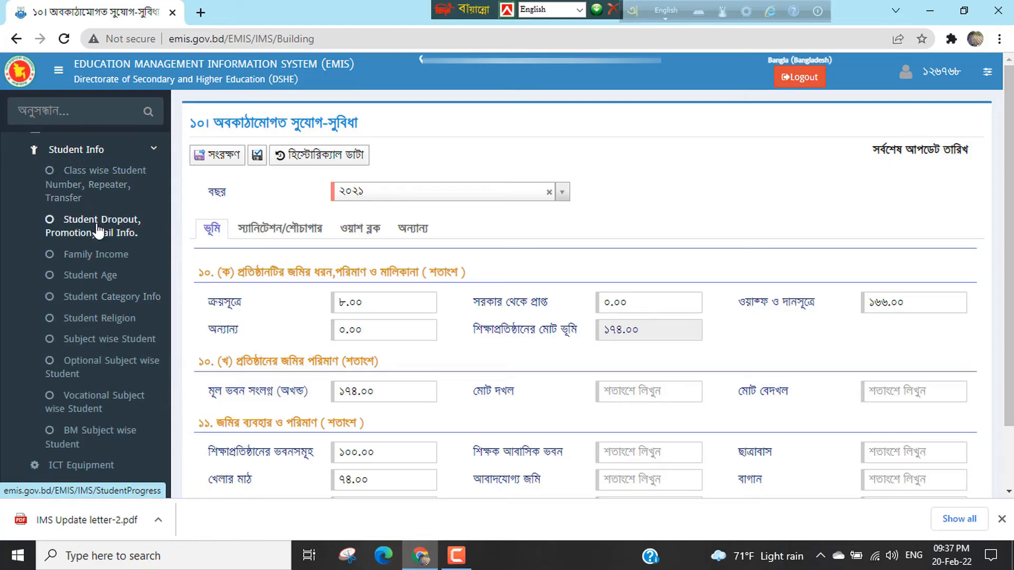
{"action": "left_click", "coordinate": [92, 186]}
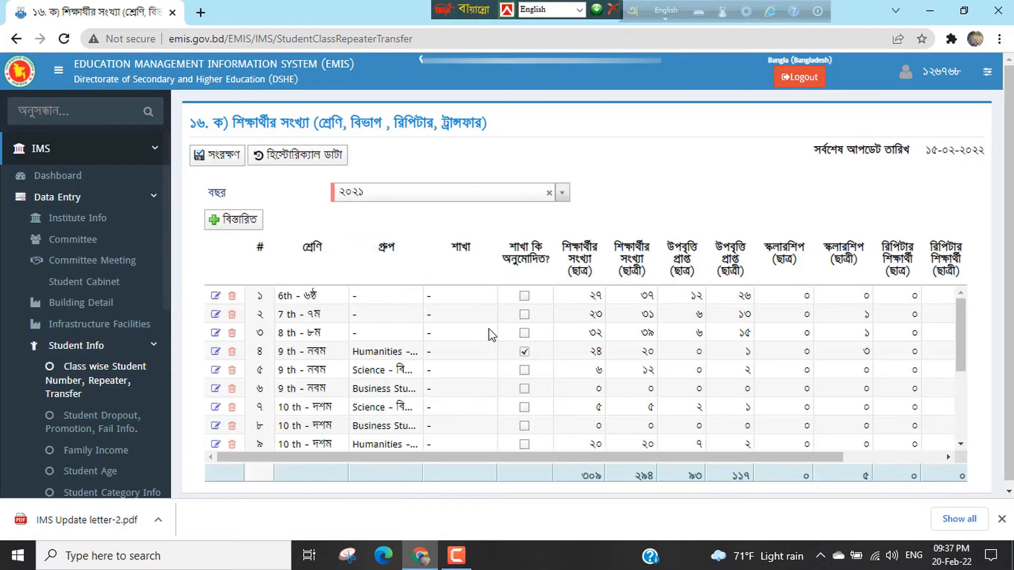
{"action": "scroll", "coordinate": [648, 365], "scroll_direction": "down", "scroll_amount": 3}
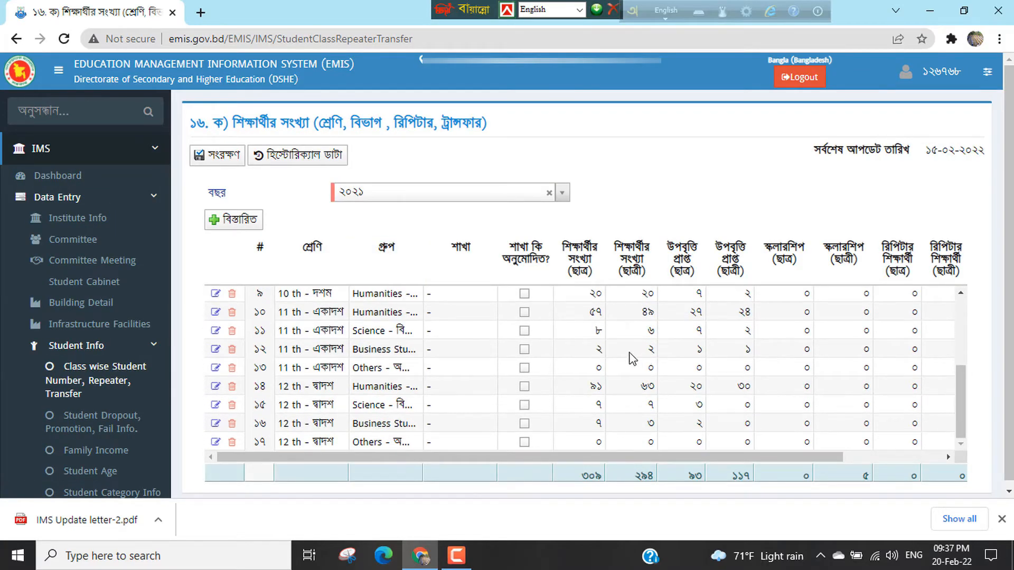
{"action": "scroll", "coordinate": [376, 396], "scroll_direction": "up", "scroll_amount": 2}
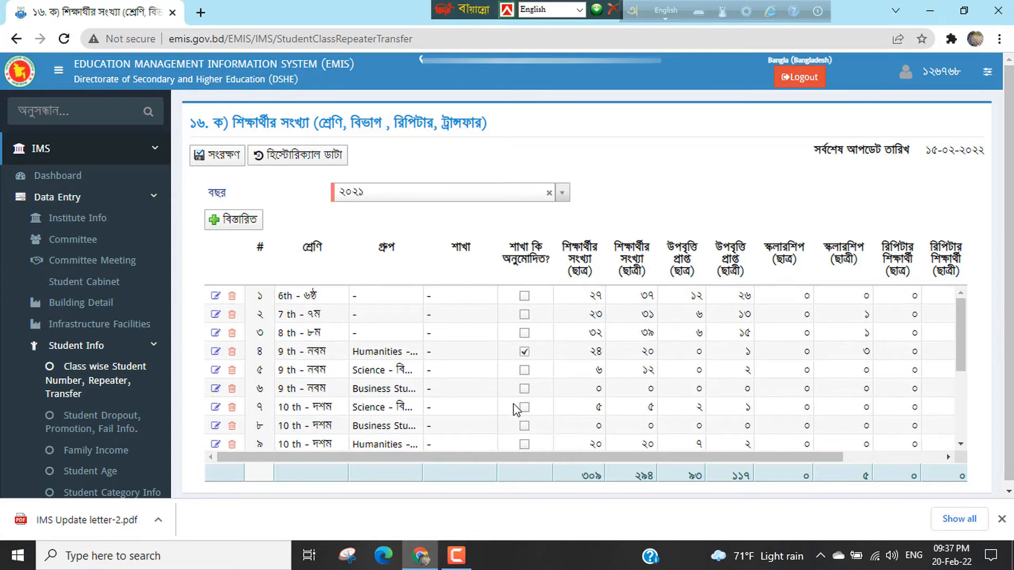
{"action": "scroll", "coordinate": [491, 370], "scroll_direction": "down", "scroll_amount": 2}
{"action": "scroll", "coordinate": [480, 366], "scroll_direction": "down", "scroll_amount": 1}
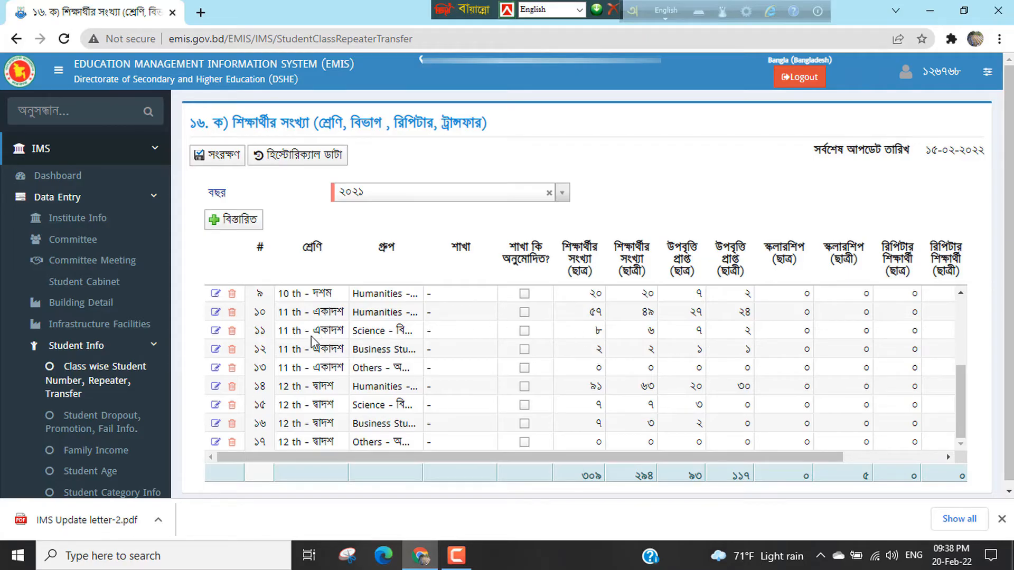
{"action": "scroll", "coordinate": [312, 343], "scroll_direction": "up", "scroll_amount": 3}
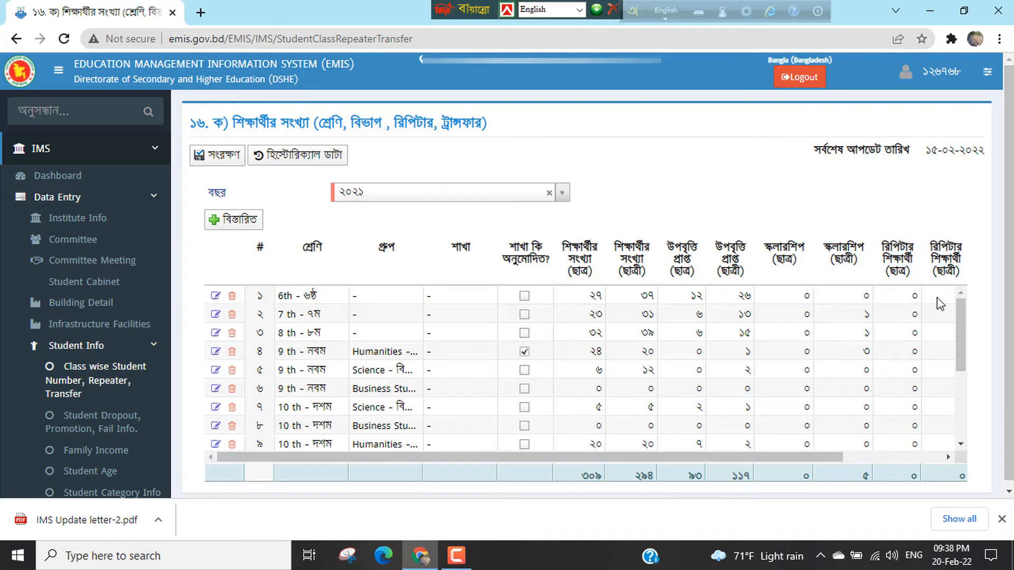
{"action": "left_click_drag", "start_coordinate": [593, 457], "coordinate": [753, 462]}
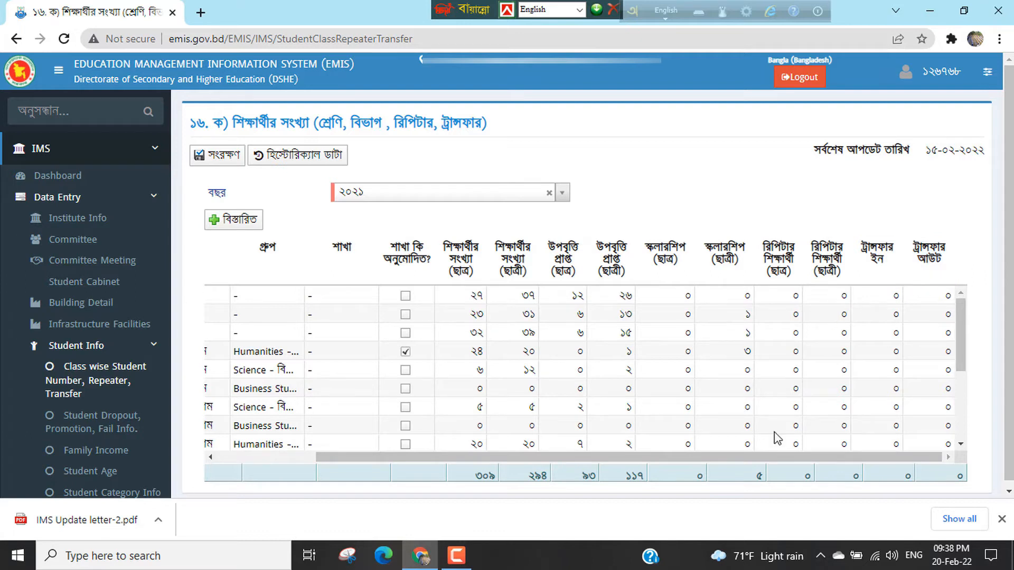
{"action": "left_click_drag", "start_coordinate": [741, 457], "coordinate": [482, 468]}
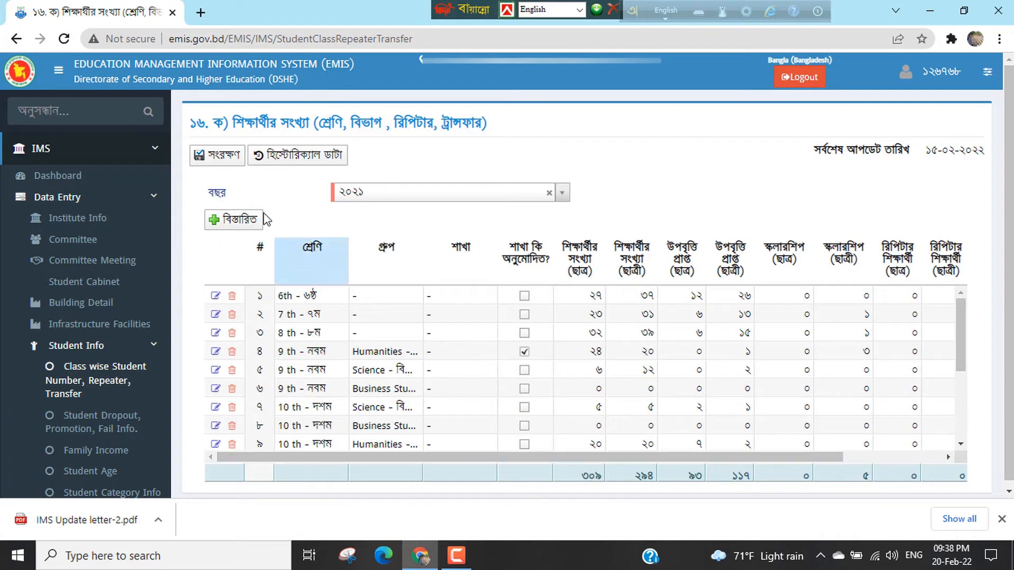
{"action": "left_click", "coordinate": [222, 162]}
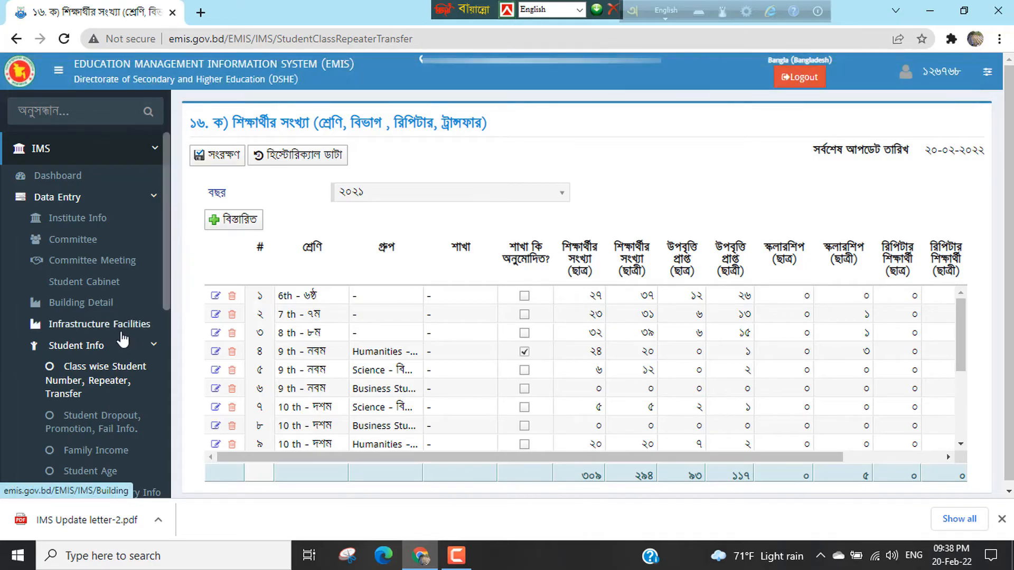
Open the Student Dropout, Promotion, Fail Info form, review the 2020 figures for all classes, and save it
{"action": "scroll", "coordinate": [132, 419], "scroll_direction": "down", "scroll_amount": 5}
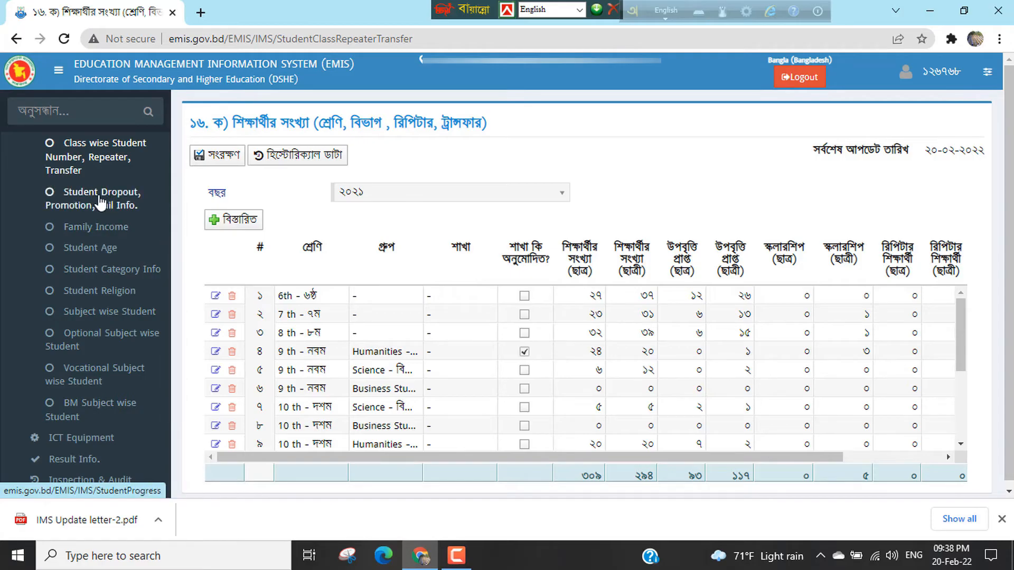
{"action": "left_click", "coordinate": [99, 202]}
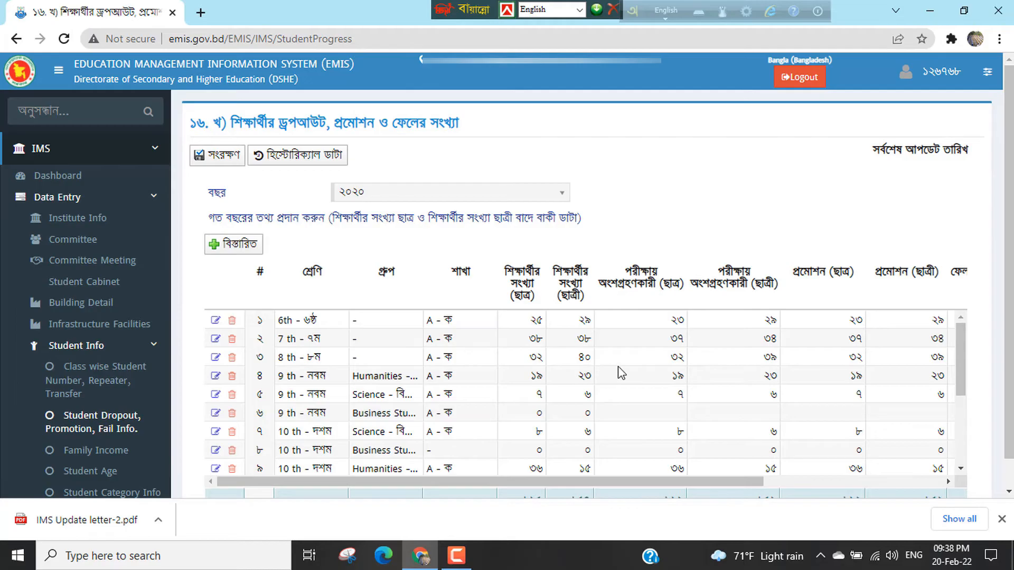
{"action": "scroll", "coordinate": [620, 372], "scroll_direction": "down", "scroll_amount": 3}
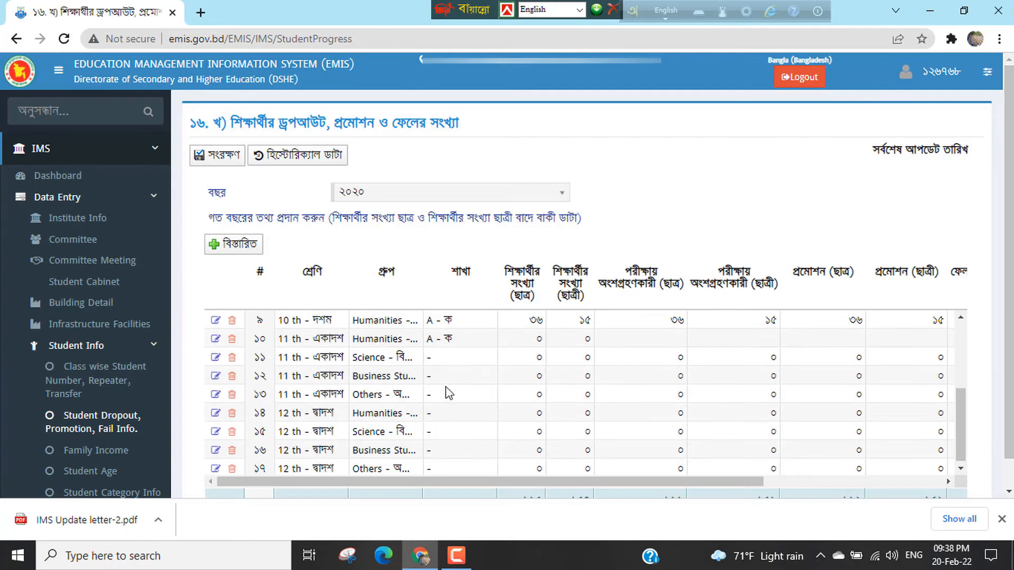
{"action": "scroll", "coordinate": [370, 349], "scroll_direction": "down", "scroll_amount": 1}
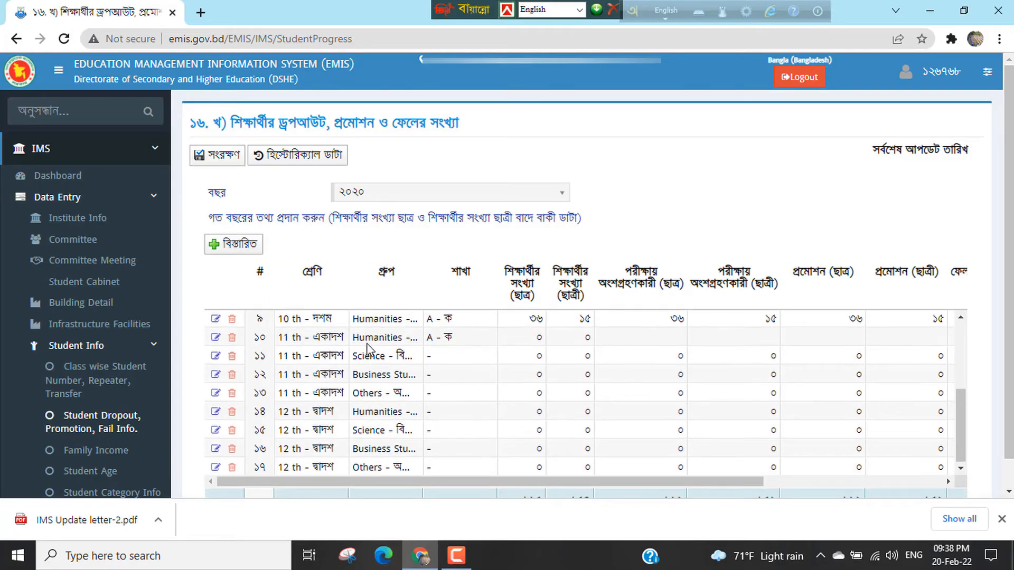
{"action": "left_click", "coordinate": [221, 158]}
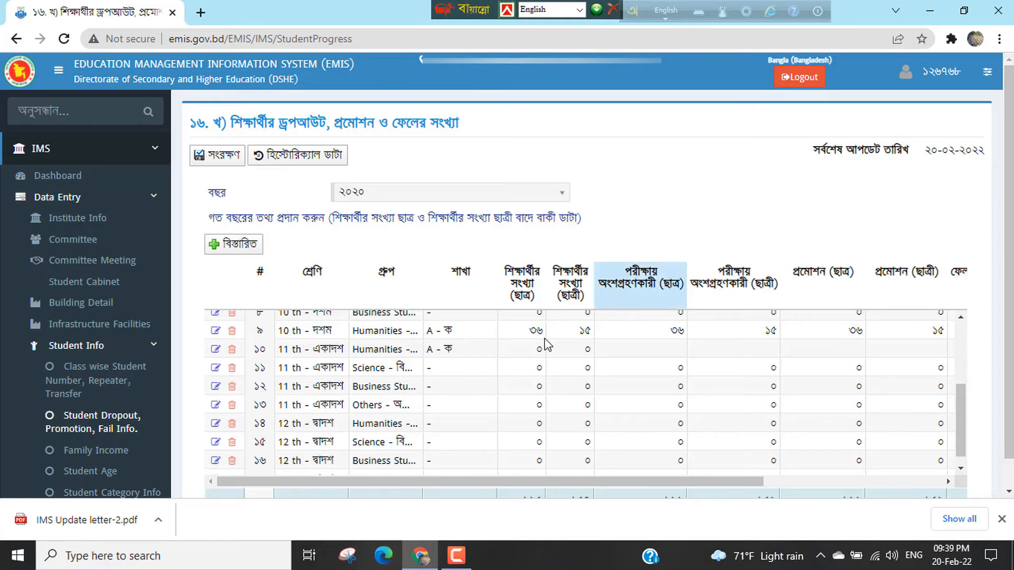
Open and review the 2021 Family Income and Student Age forms under Student Info
{"action": "scroll", "coordinate": [127, 343], "scroll_direction": "down", "scroll_amount": 4}
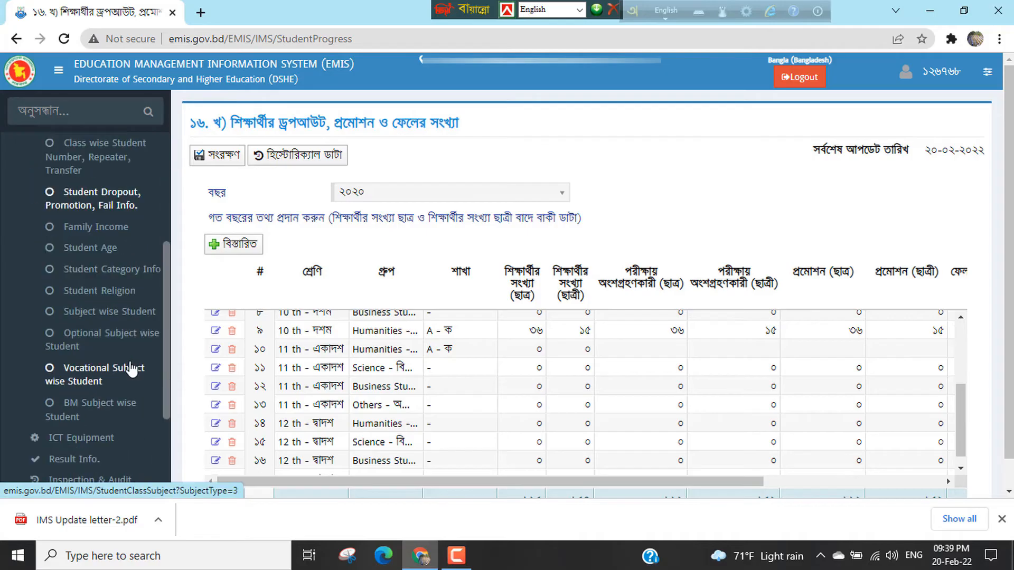
{"action": "left_click", "coordinate": [96, 230]}
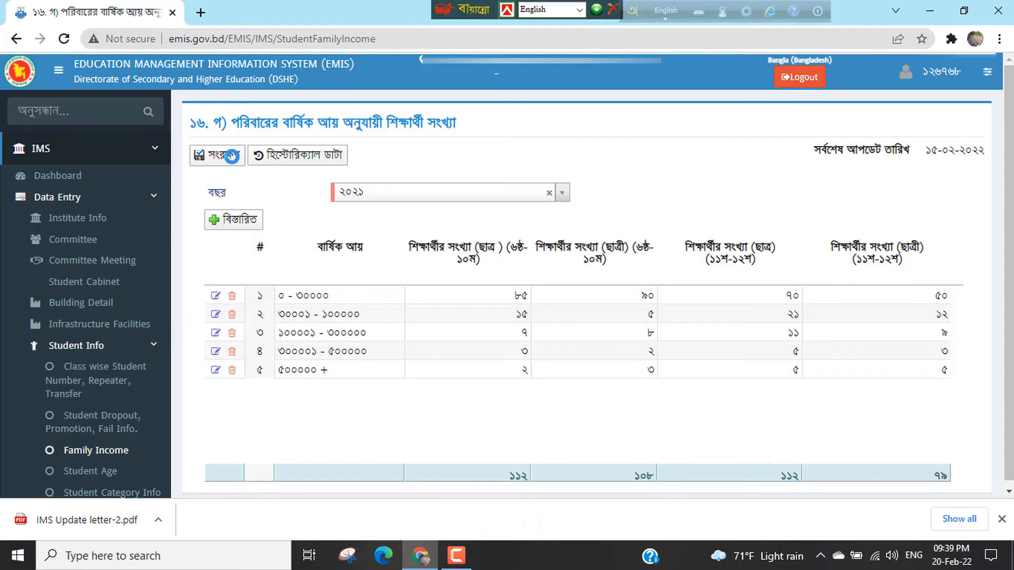
{"action": "scroll", "coordinate": [101, 372], "scroll_direction": "down", "scroll_amount": 4}
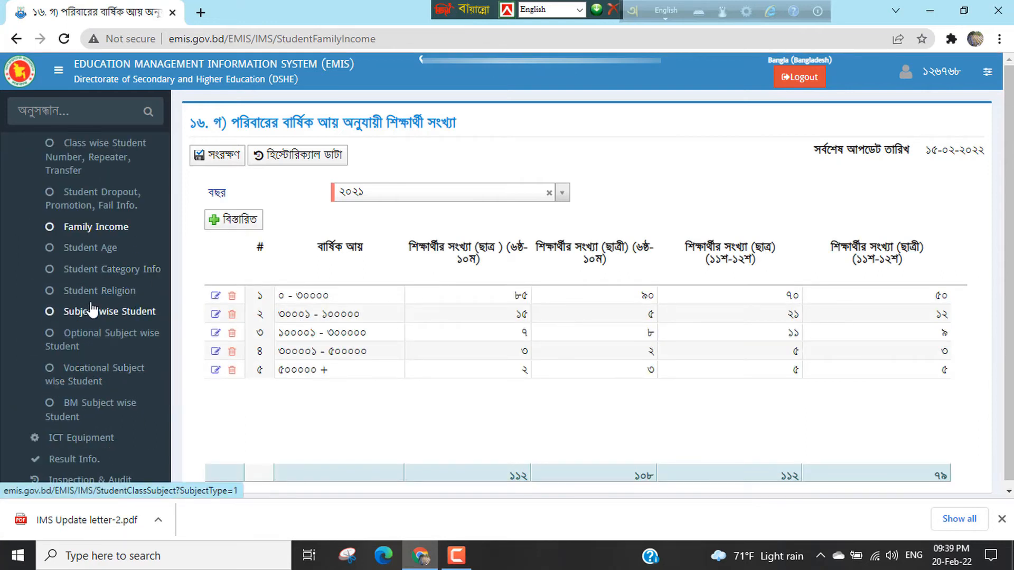
{"action": "left_click", "coordinate": [88, 258]}
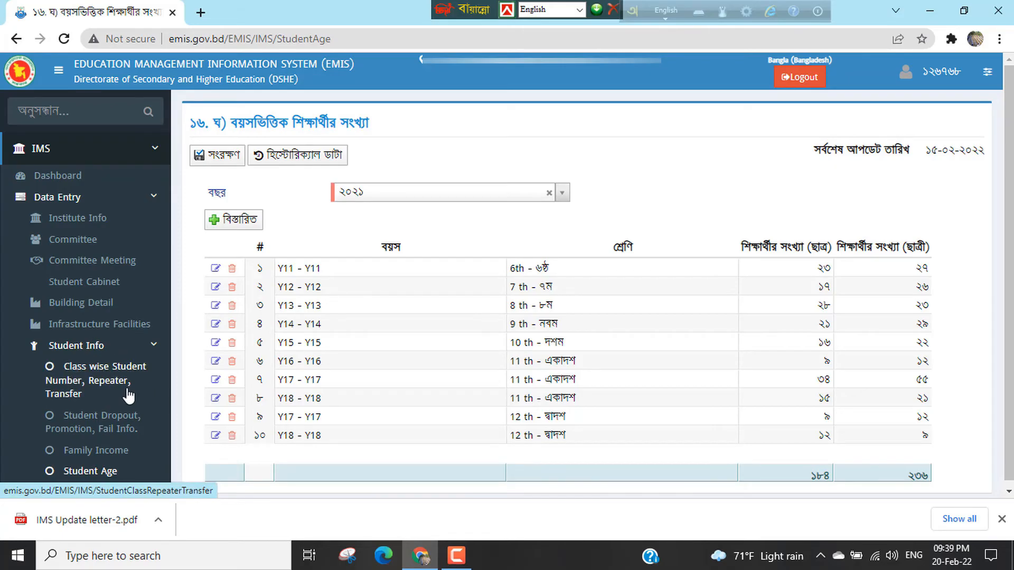
Open the Student Religion form under Student Info, review the 2021 religion-wise student rows, and save the form
{"action": "scroll", "coordinate": [111, 388], "scroll_direction": "down", "scroll_amount": 3}
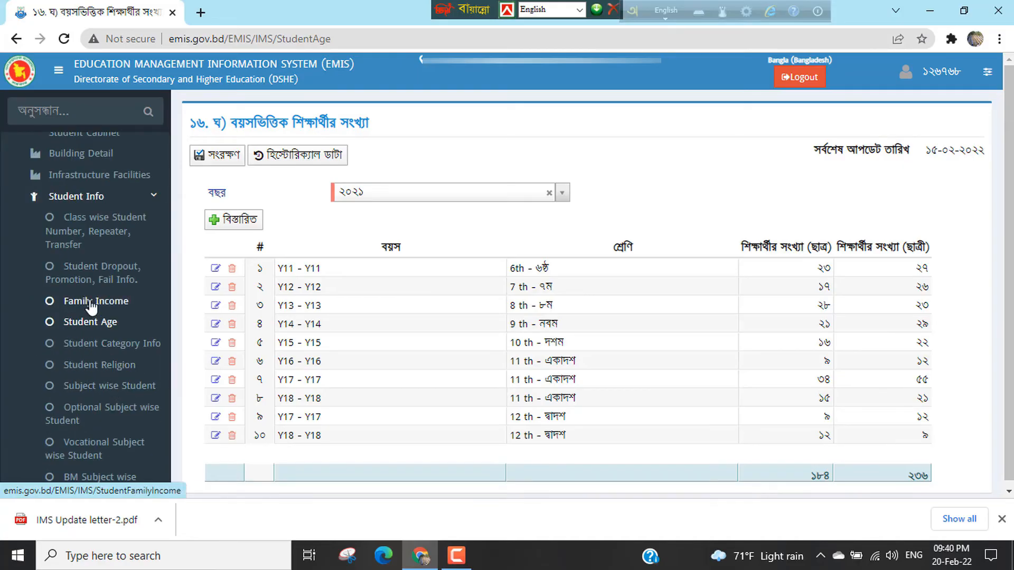
{"action": "left_click", "coordinate": [109, 373]}
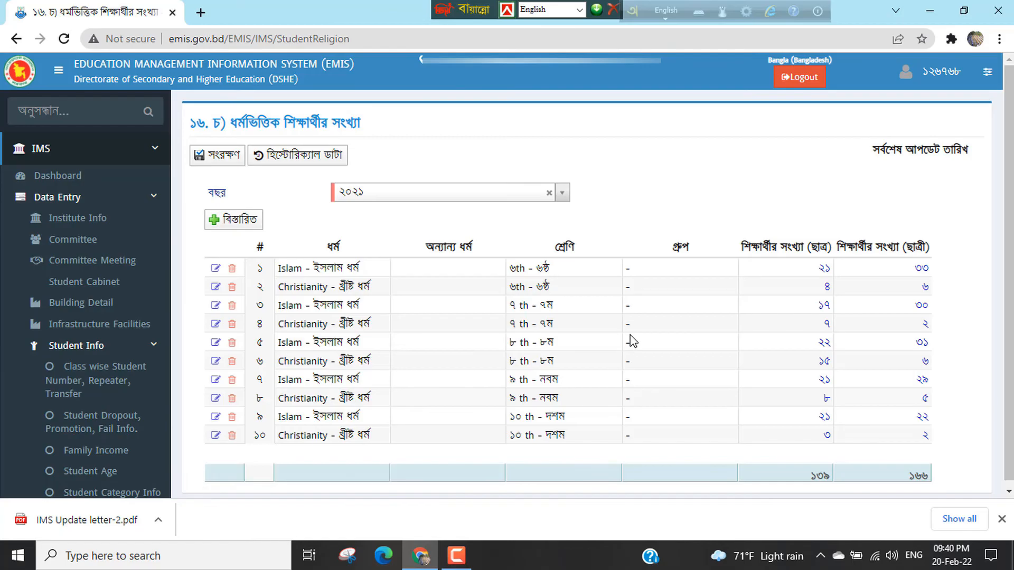
{"action": "scroll", "coordinate": [433, 340], "scroll_direction": "down", "scroll_amount": 1}
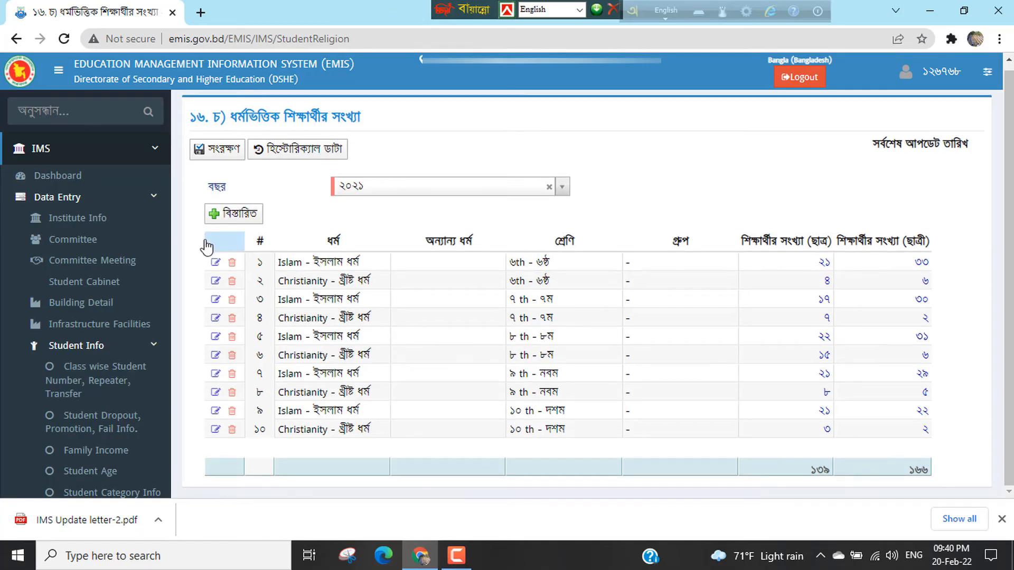
{"action": "left_click", "coordinate": [228, 155]}
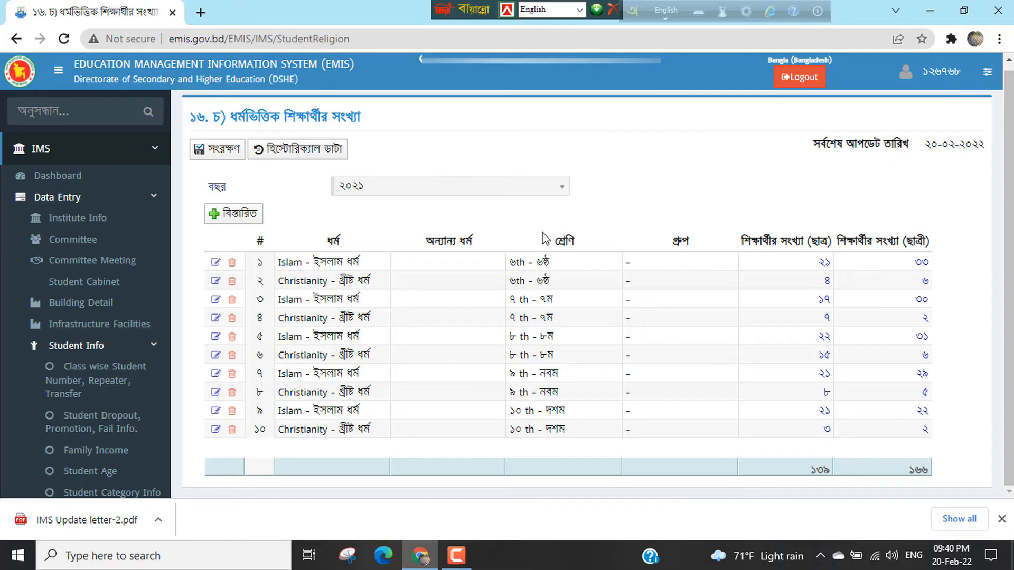
Open the ICT Equipment form for 2021, and open the Result Info. list to review its yearly records
{"action": "scroll", "coordinate": [89, 355], "scroll_direction": "down", "scroll_amount": 3}
{"action": "scroll", "coordinate": [87, 353], "scroll_direction": "down", "scroll_amount": 5}
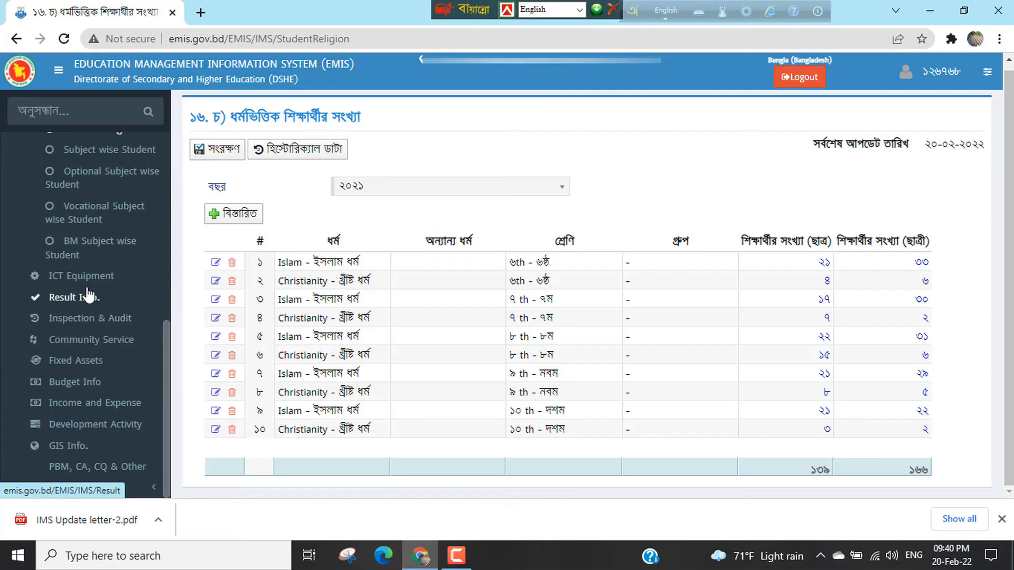
{"action": "left_click", "coordinate": [86, 280]}
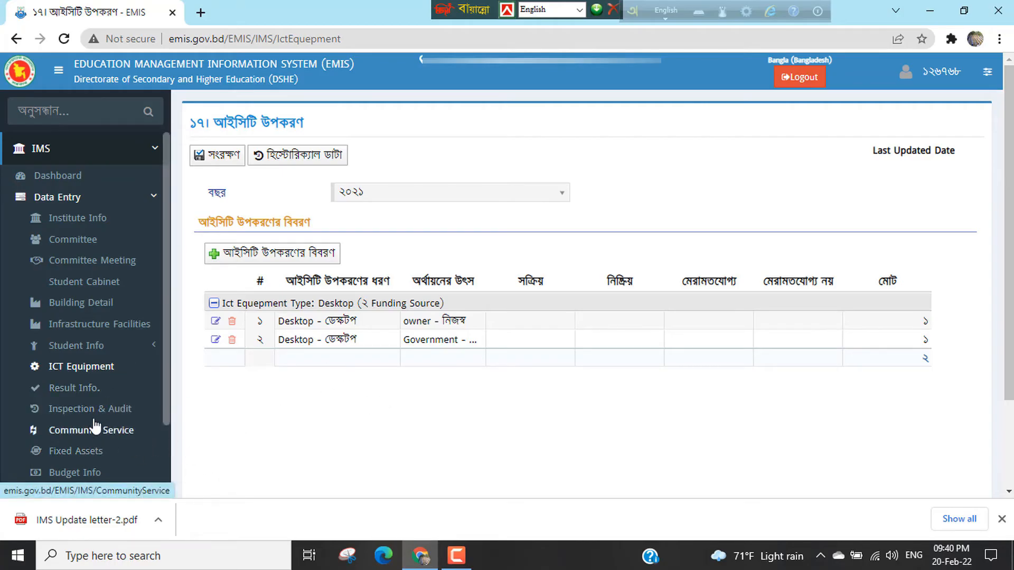
{"action": "left_click", "coordinate": [82, 389]}
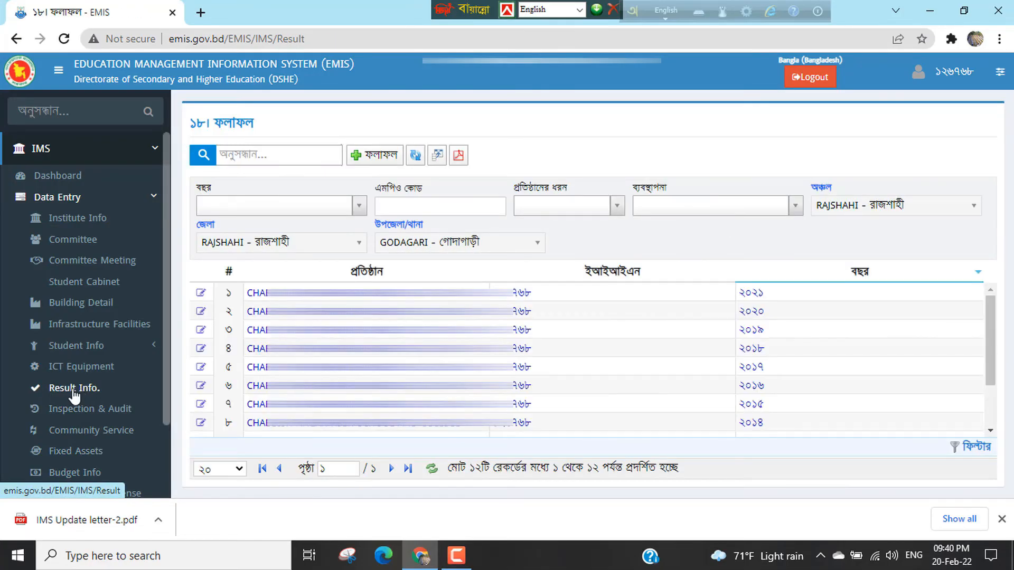
{"action": "scroll", "coordinate": [586, 359], "scroll_direction": "down", "scroll_amount": 3}
{"action": "scroll", "coordinate": [587, 359], "scroll_direction": "up", "scroll_amount": 3}
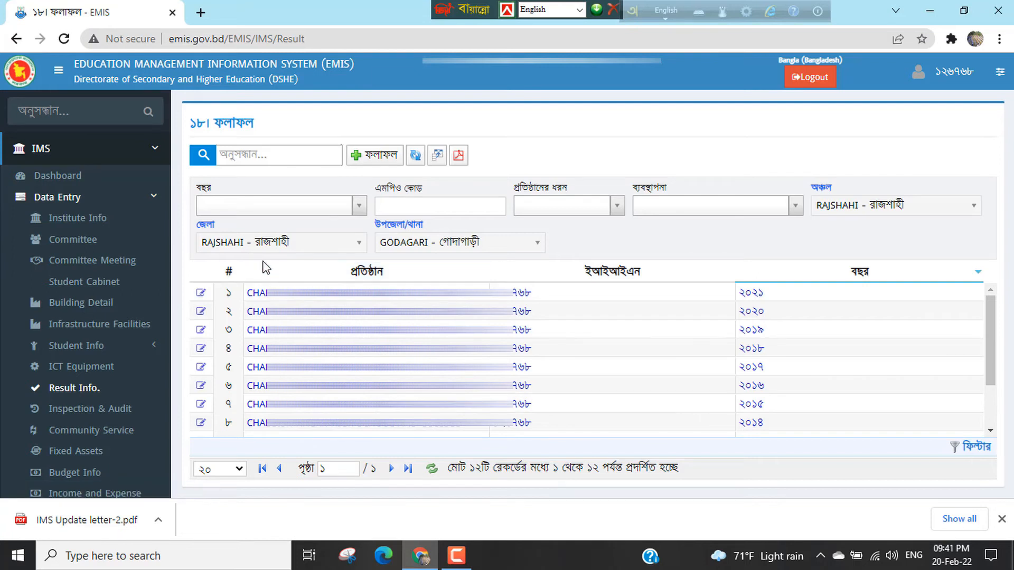
Review the Inspection & Audit record list, and open the institute's 2018 record in Community Service
{"action": "scroll", "coordinate": [95, 380], "scroll_direction": "down", "scroll_amount": 2}
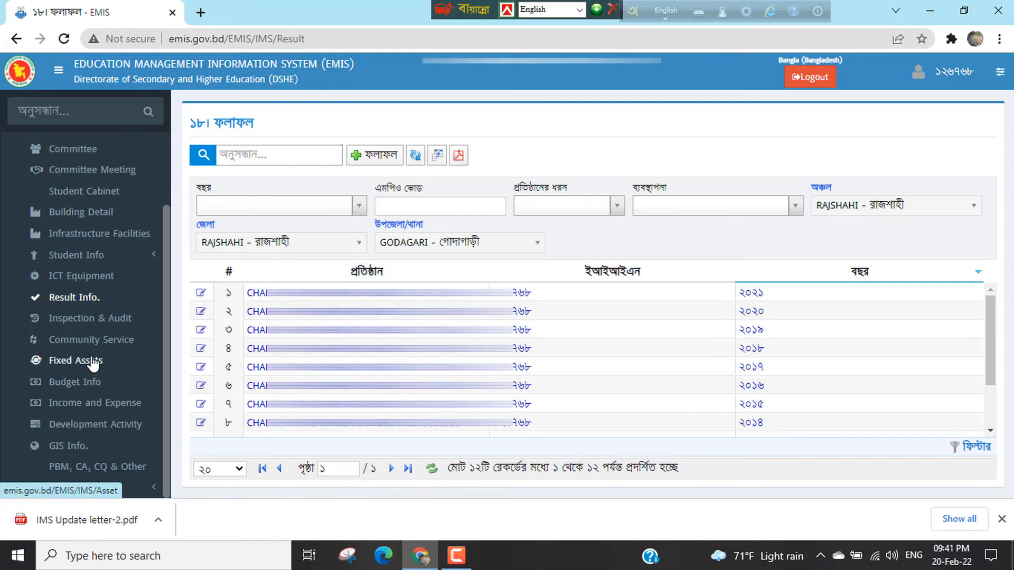
{"action": "left_click", "coordinate": [77, 320]}
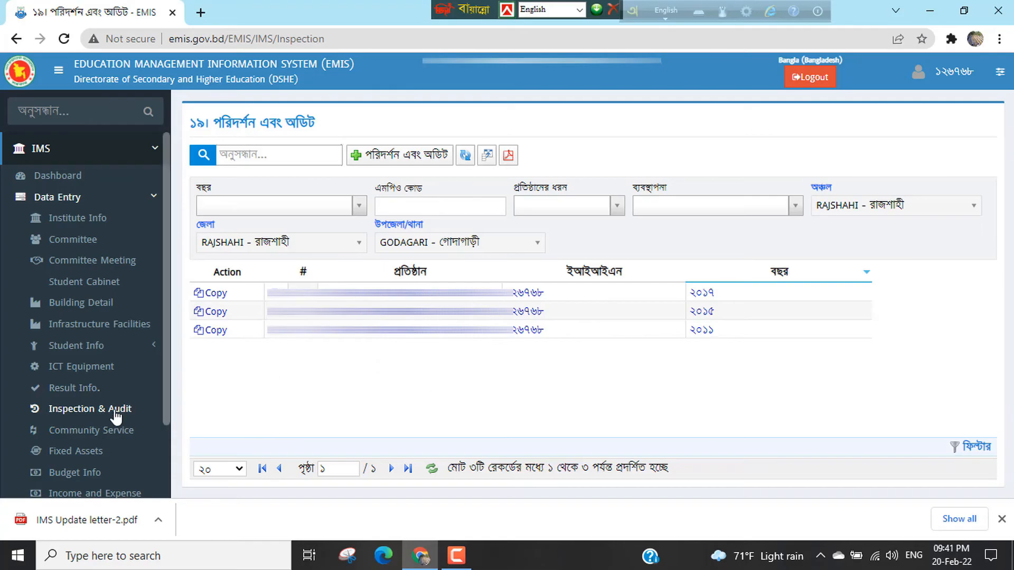
{"action": "scroll", "coordinate": [110, 410], "scroll_direction": "down", "scroll_amount": 2}
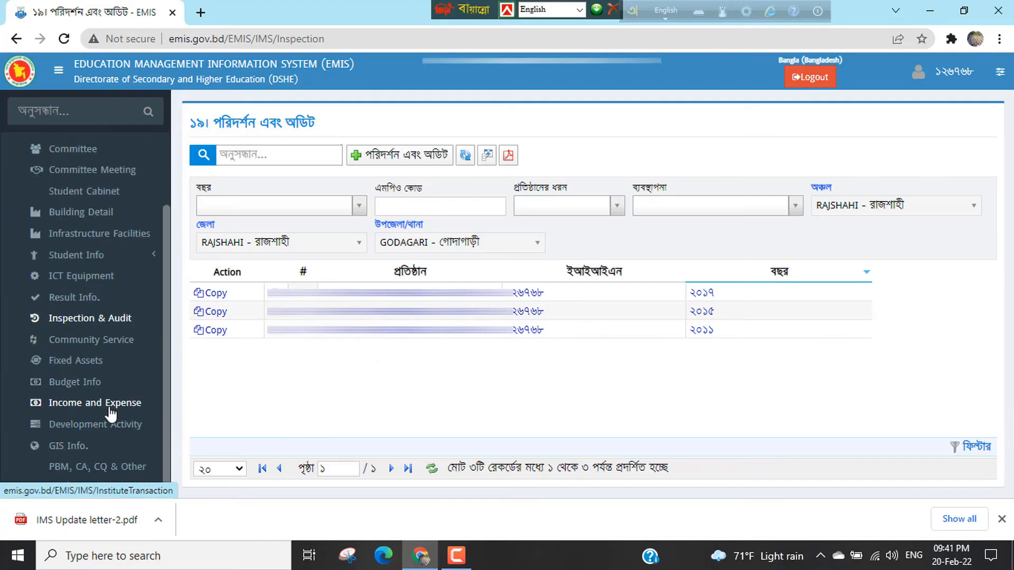
{"action": "left_click", "coordinate": [74, 342]}
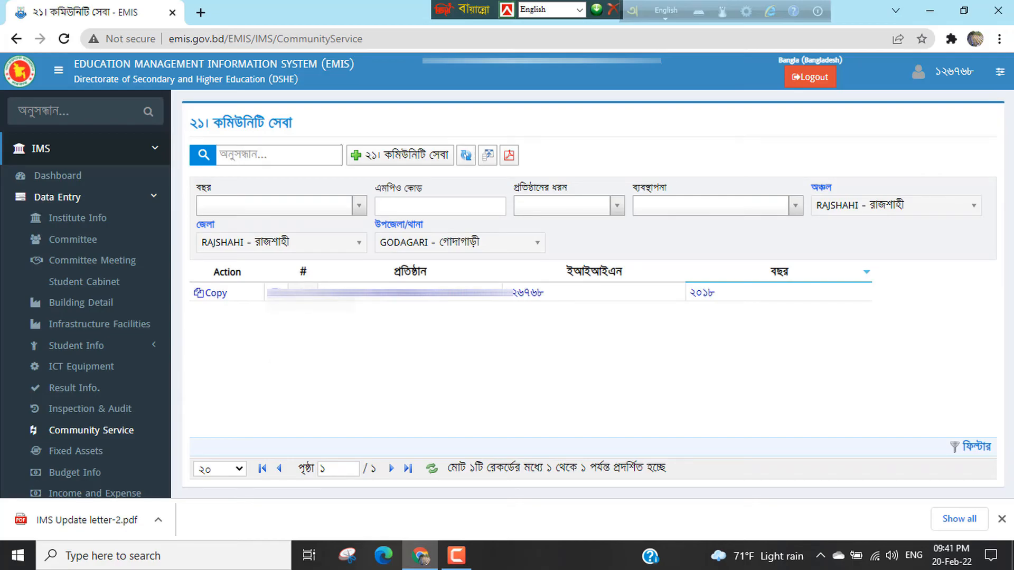
{"action": "left_click", "coordinate": [275, 293]}
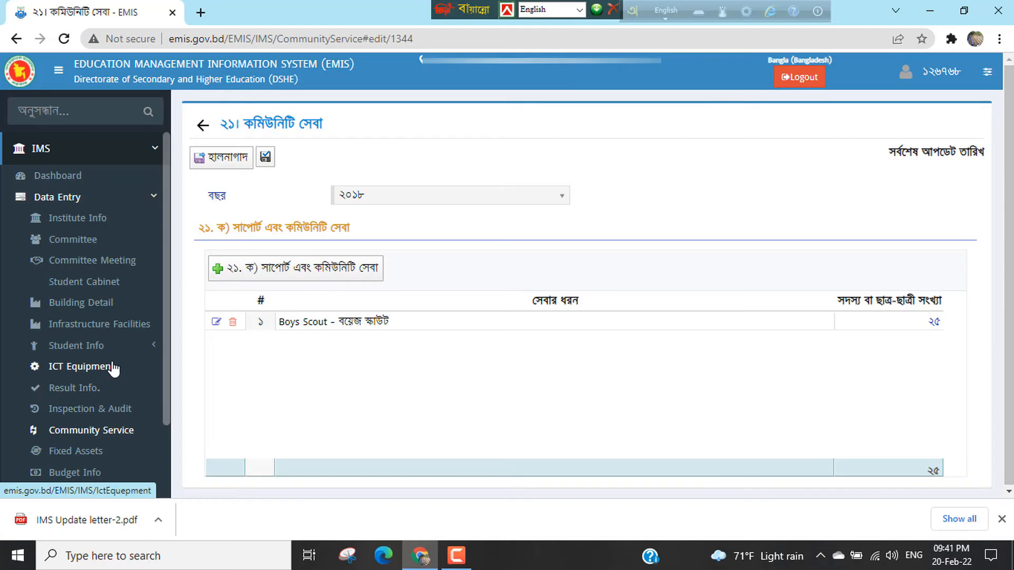
Open the Fixed Assets form for 2021, review the furniture, materials, sports and laboratory equipment rows, and save it
{"action": "scroll", "coordinate": [113, 367], "scroll_direction": "down", "scroll_amount": 2}
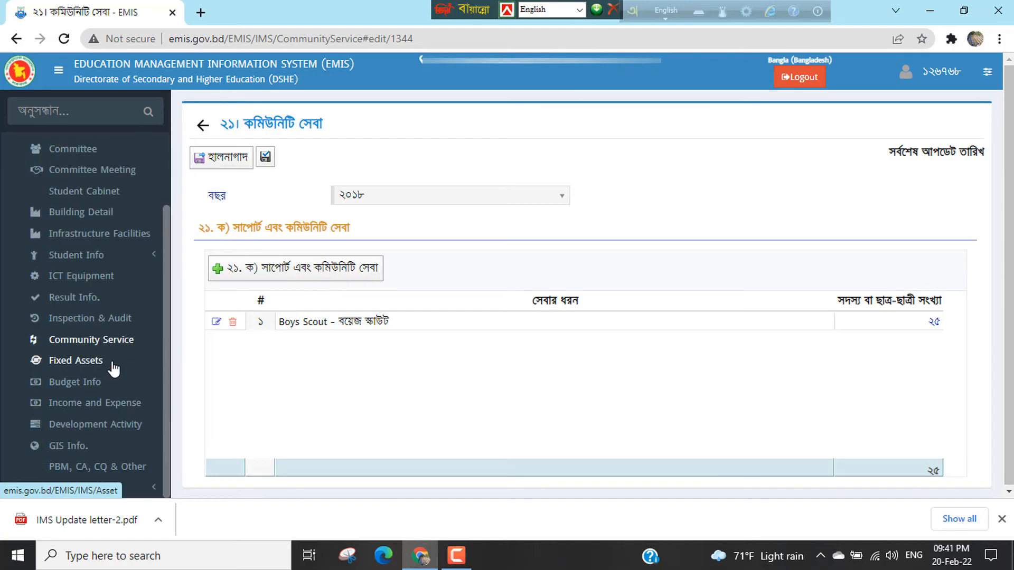
{"action": "left_click", "coordinate": [83, 361]}
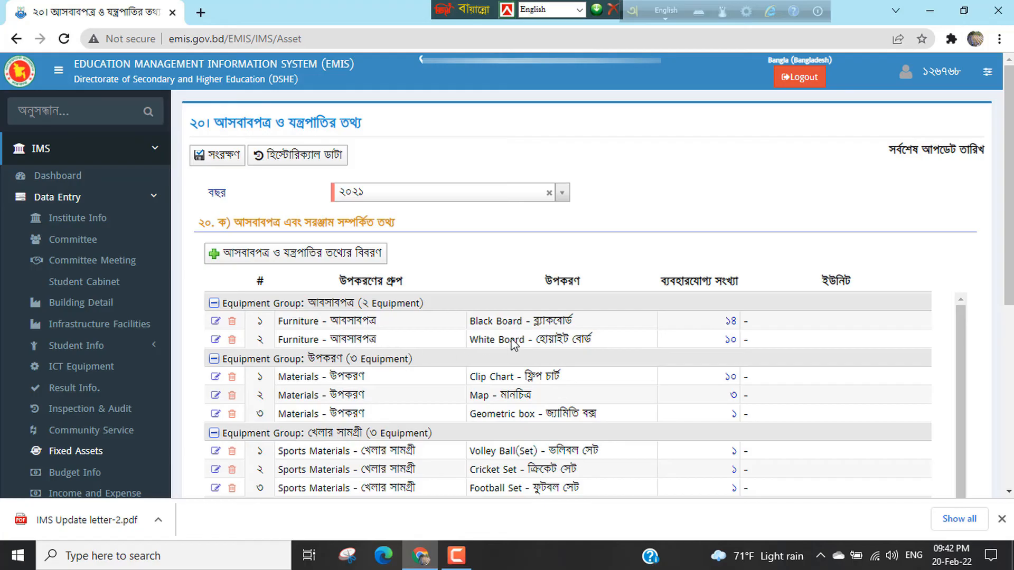
{"action": "scroll", "coordinate": [448, 393], "scroll_direction": "down", "scroll_amount": 3}
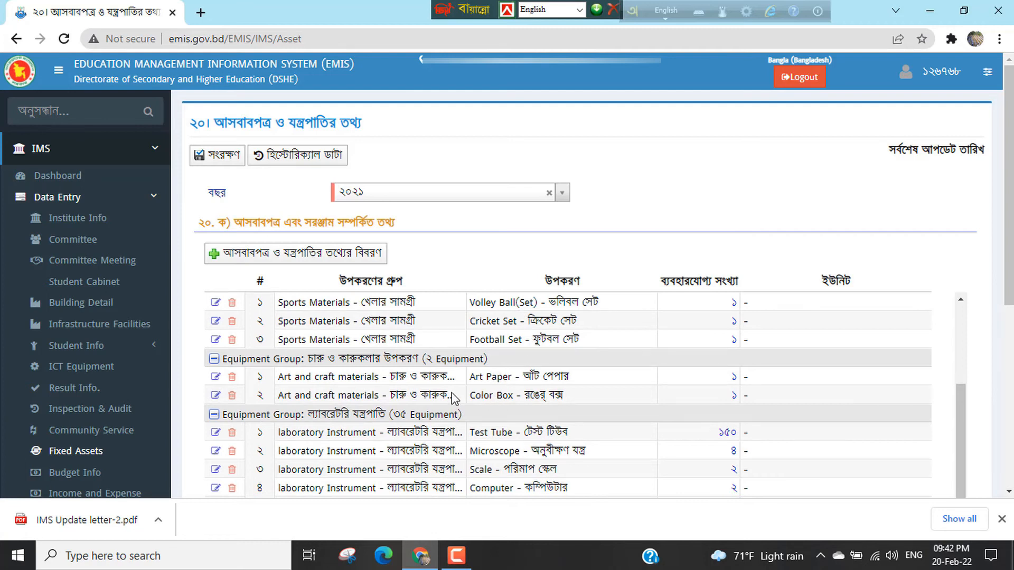
{"action": "scroll", "coordinate": [452, 397], "scroll_direction": "down", "scroll_amount": 5}
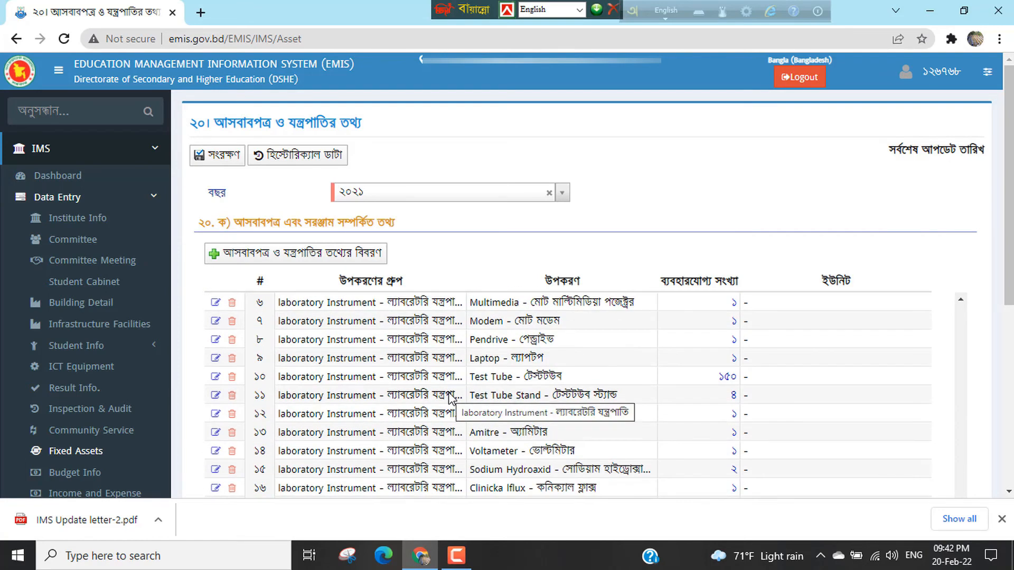
{"action": "scroll", "coordinate": [449, 397], "scroll_direction": "down", "scroll_amount": 1}
{"action": "left_click", "coordinate": [219, 158]}
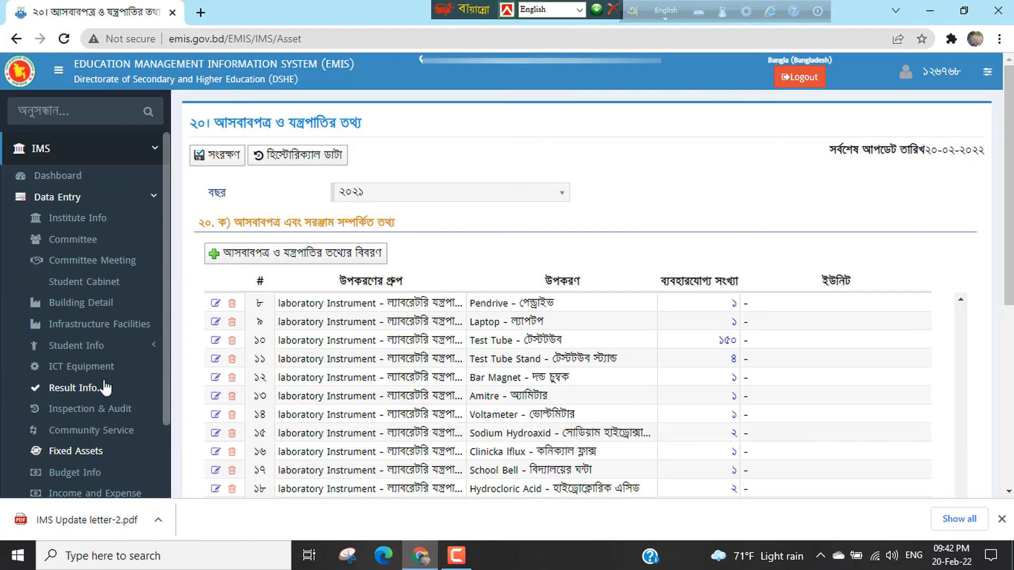
Open the Budget Info form for 2021 and look over its budget details section
{"action": "scroll", "coordinate": [106, 389], "scroll_direction": "down", "scroll_amount": 2}
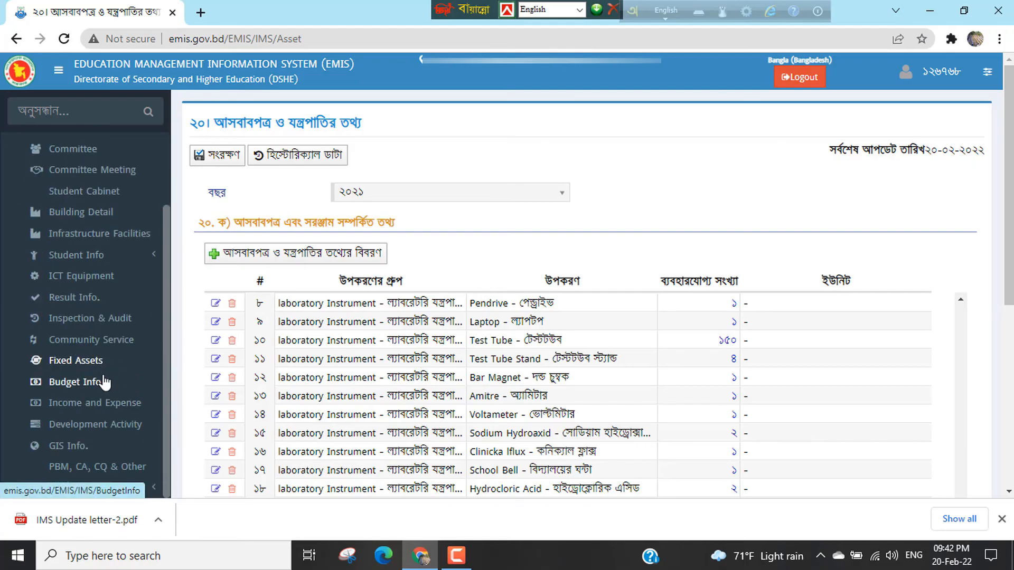
{"action": "left_click", "coordinate": [75, 384]}
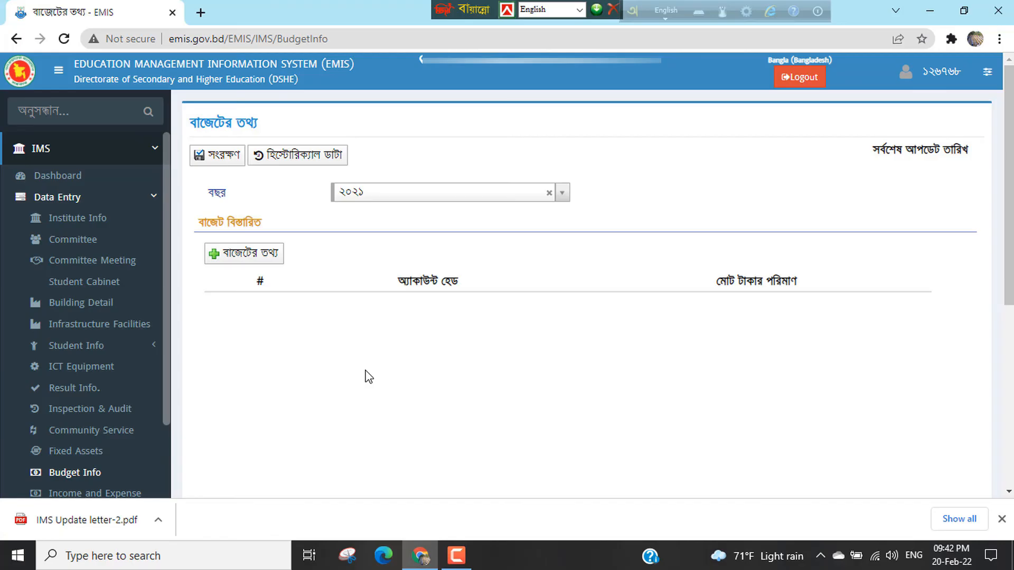
{"action": "scroll", "coordinate": [346, 372], "scroll_direction": "down", "scroll_amount": 3}
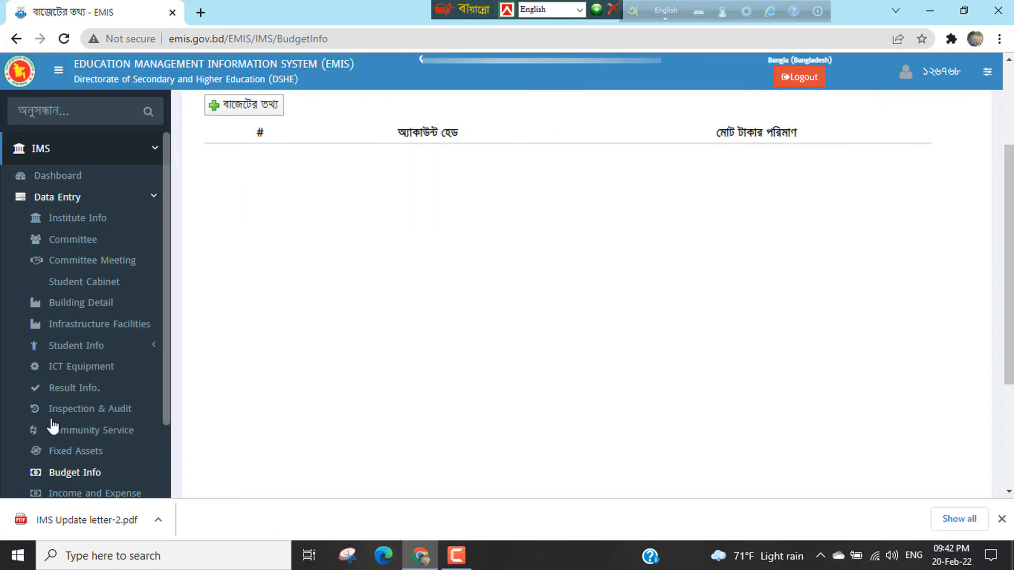
Open the Income and Expense form for 2021, review the student fees, funds, income and expenditure tables, and save it
{"action": "scroll", "coordinate": [61, 372], "scroll_direction": "down", "scroll_amount": 2}
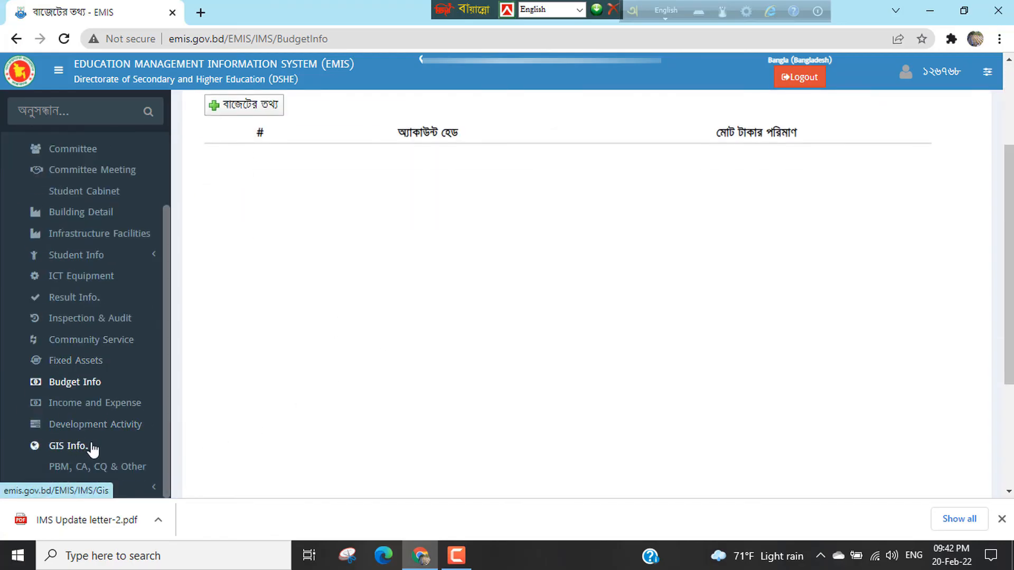
{"action": "left_click", "coordinate": [87, 406]}
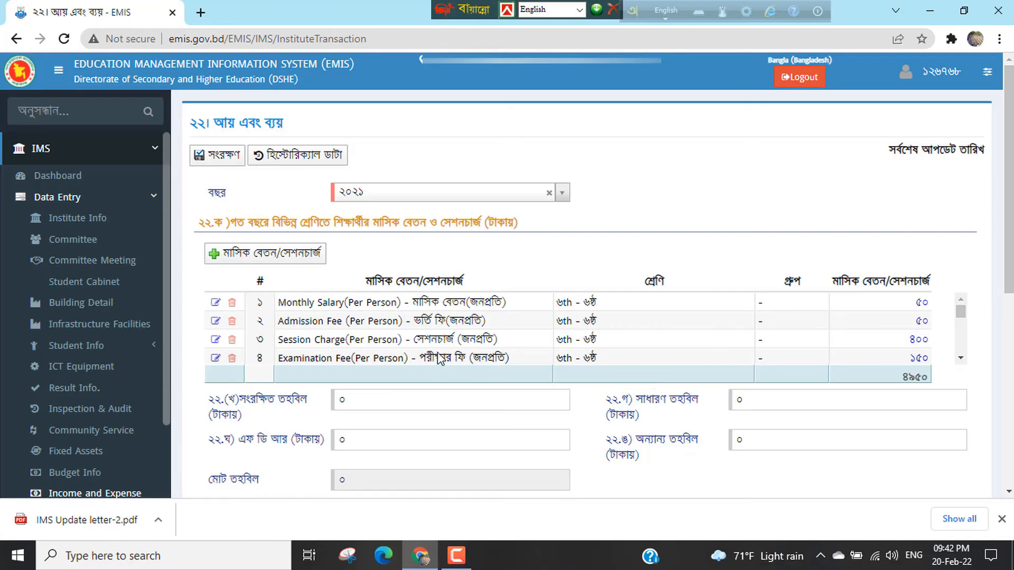
{"action": "scroll", "coordinate": [411, 338], "scroll_direction": "down", "scroll_amount": 6}
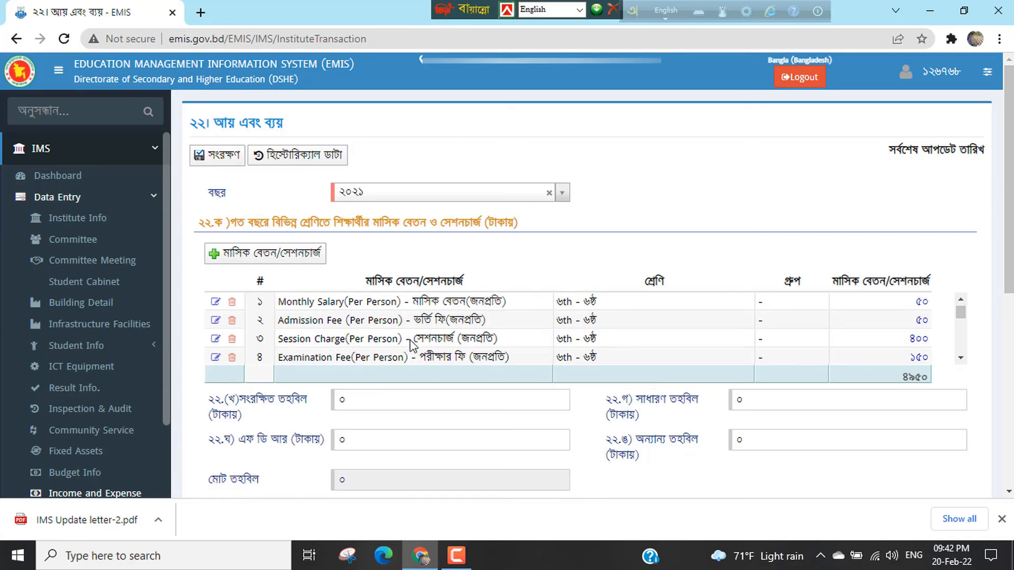
{"action": "scroll", "coordinate": [491, 338], "scroll_direction": "down", "scroll_amount": 4}
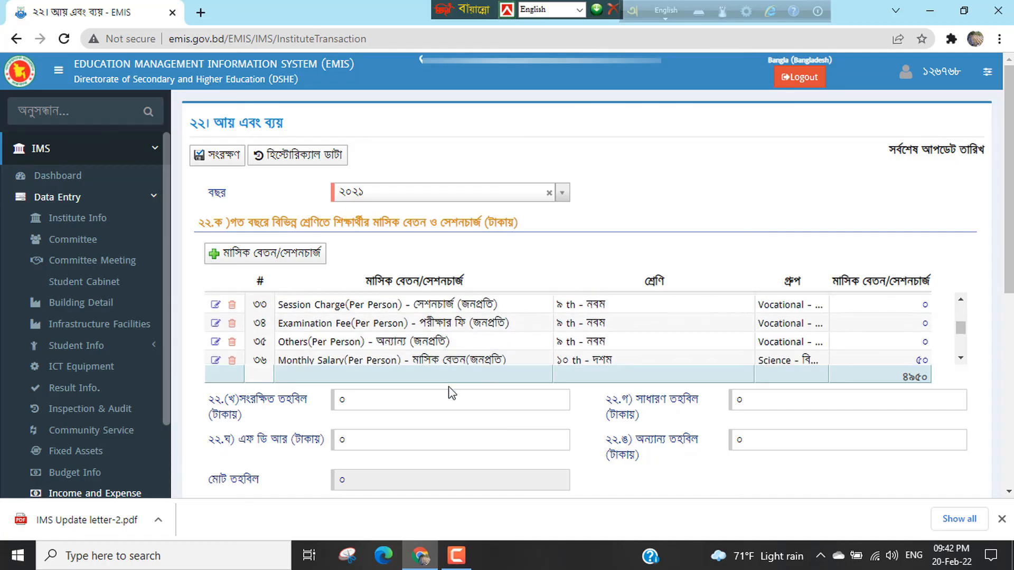
{"action": "scroll", "coordinate": [409, 425], "scroll_direction": "down", "scroll_amount": 7}
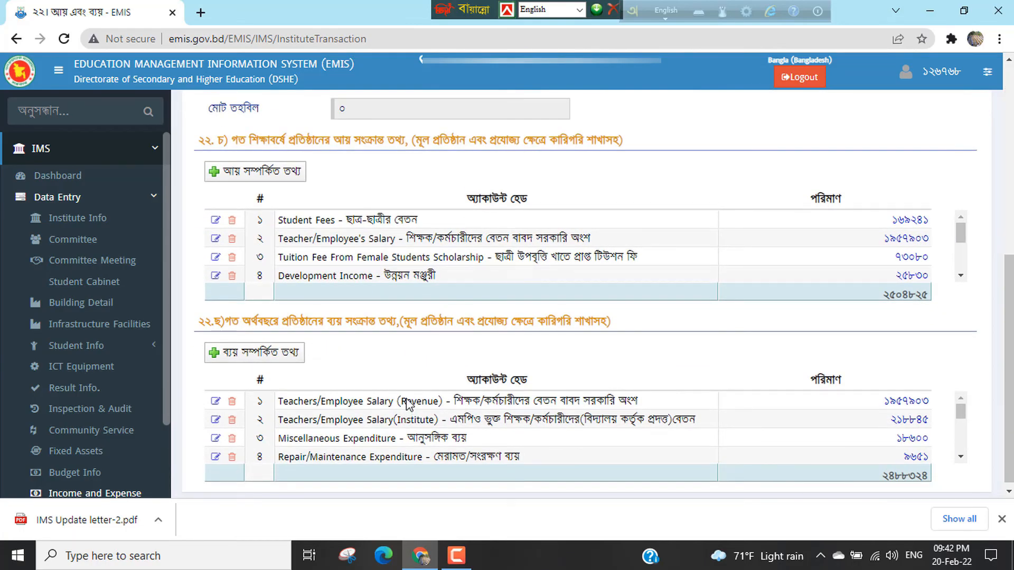
{"action": "scroll", "coordinate": [407, 404], "scroll_direction": "down", "scroll_amount": 3}
{"action": "scroll", "coordinate": [376, 398], "scroll_direction": "up", "scroll_amount": 3}
{"action": "scroll", "coordinate": [426, 245], "scroll_direction": "up", "scroll_amount": 1}
{"action": "scroll", "coordinate": [426, 248], "scroll_direction": "up", "scroll_amount": 5}
{"action": "scroll", "coordinate": [428, 244], "scroll_direction": "down", "scroll_amount": 5}
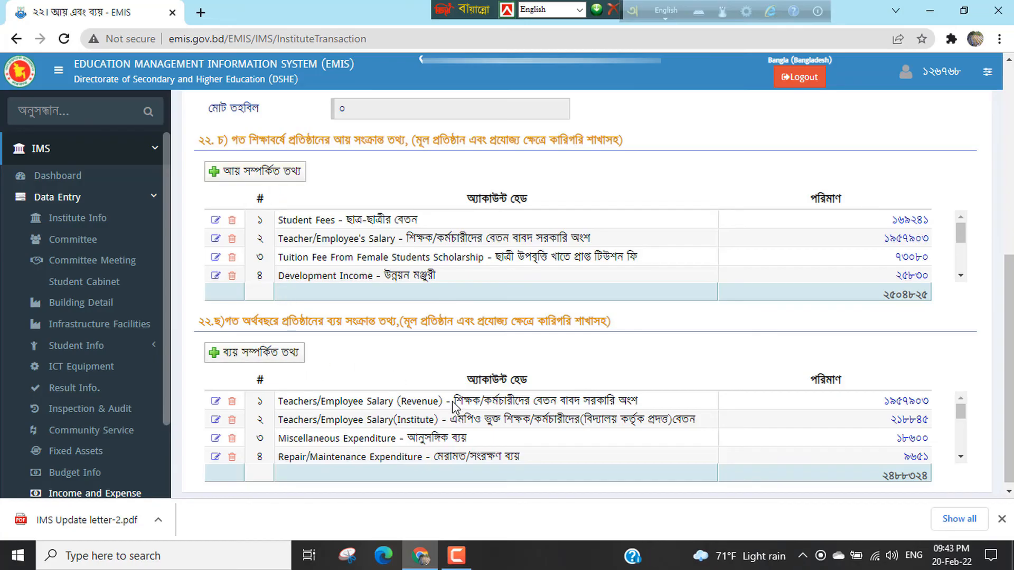
{"action": "scroll", "coordinate": [452, 406], "scroll_direction": "down", "scroll_amount": 3}
{"action": "scroll", "coordinate": [357, 325], "scroll_direction": "down", "scroll_amount": 1}
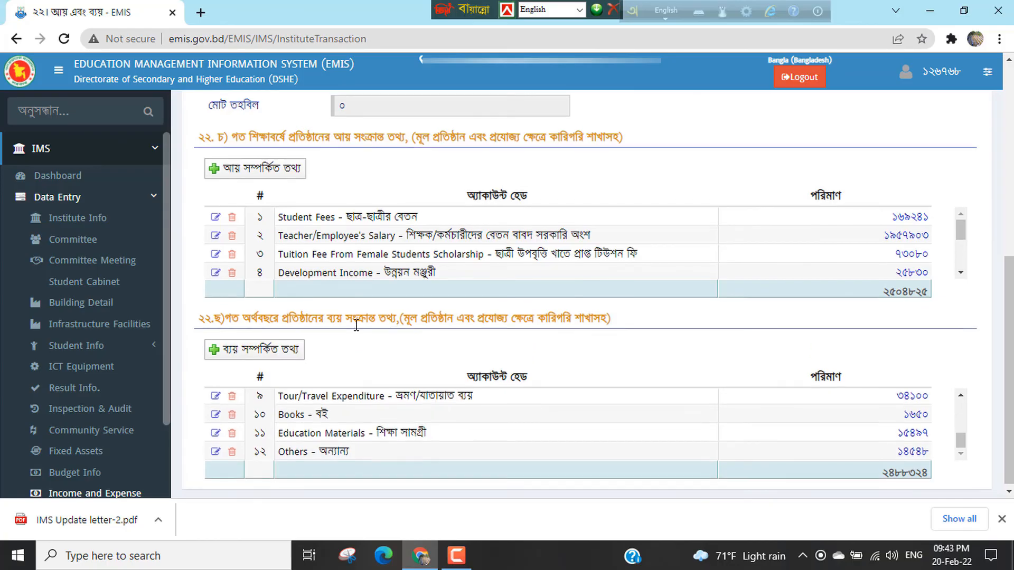
{"action": "scroll", "coordinate": [298, 247], "scroll_direction": "up", "scroll_amount": 7}
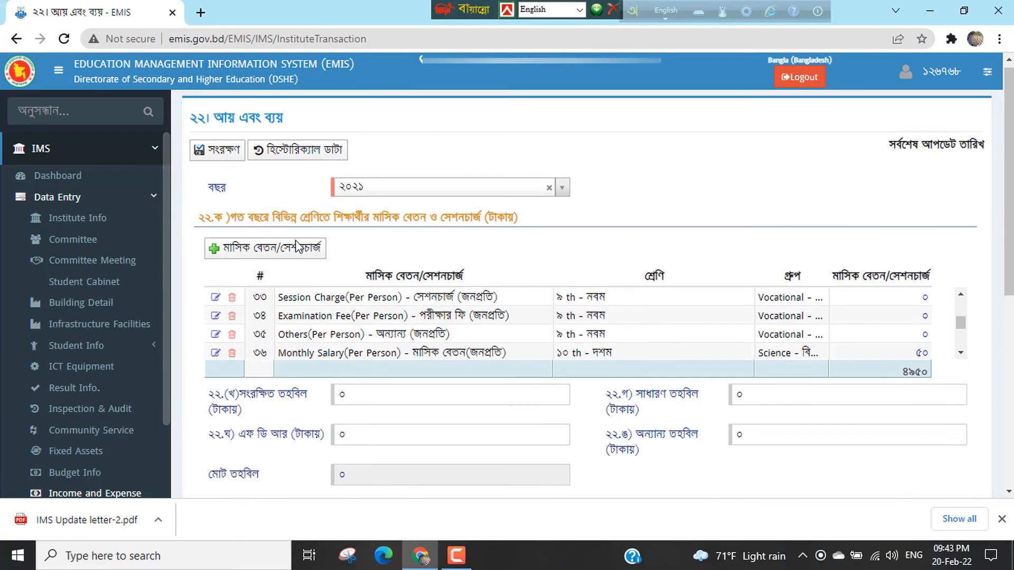
{"action": "left_click", "coordinate": [224, 157]}
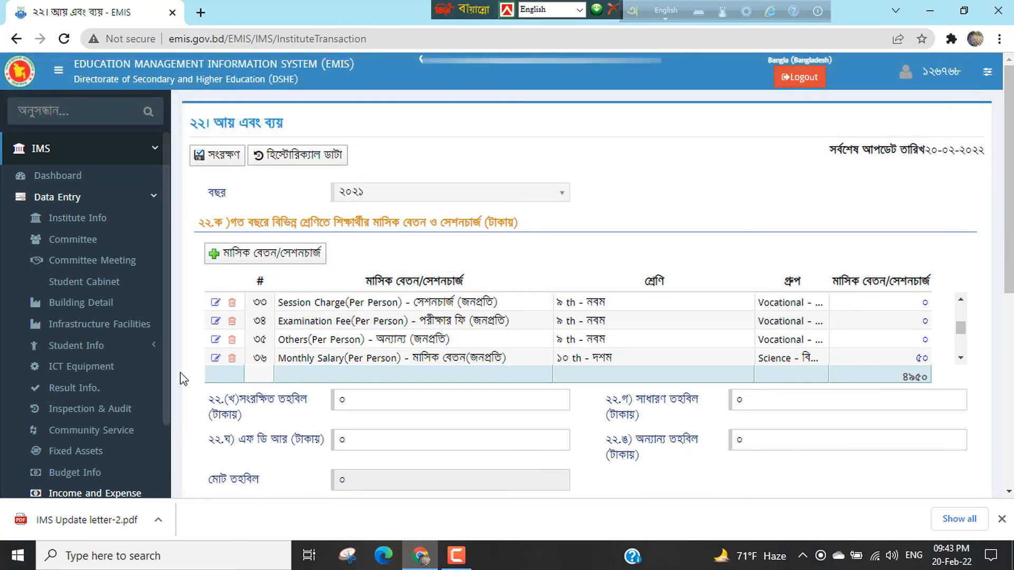
Open the 2021 Development Activity and PBM, CA, CQ & Other forms and look over their sections
{"action": "scroll", "coordinate": [121, 390], "scroll_direction": "down", "scroll_amount": 3}
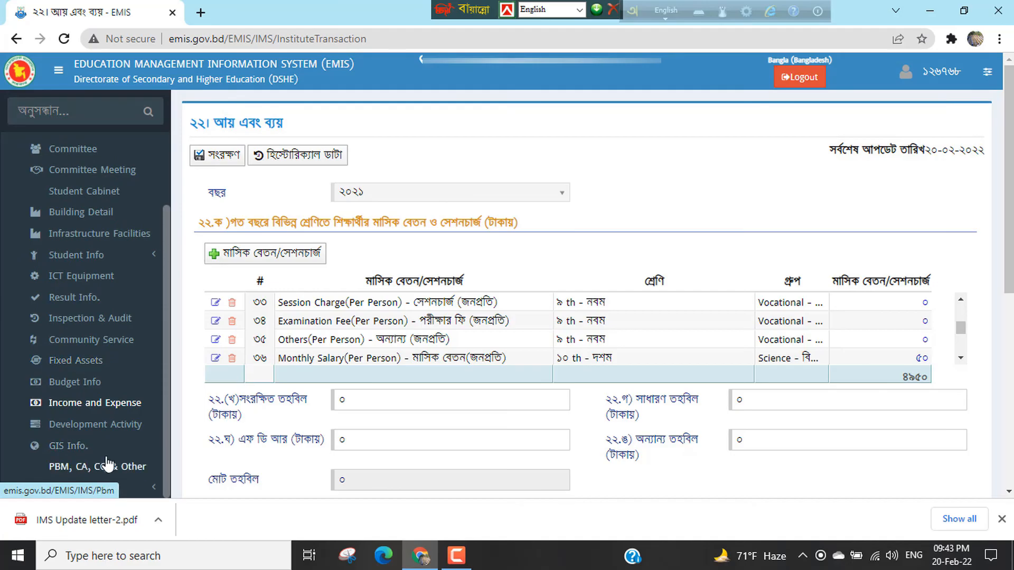
{"action": "left_click", "coordinate": [87, 424]}
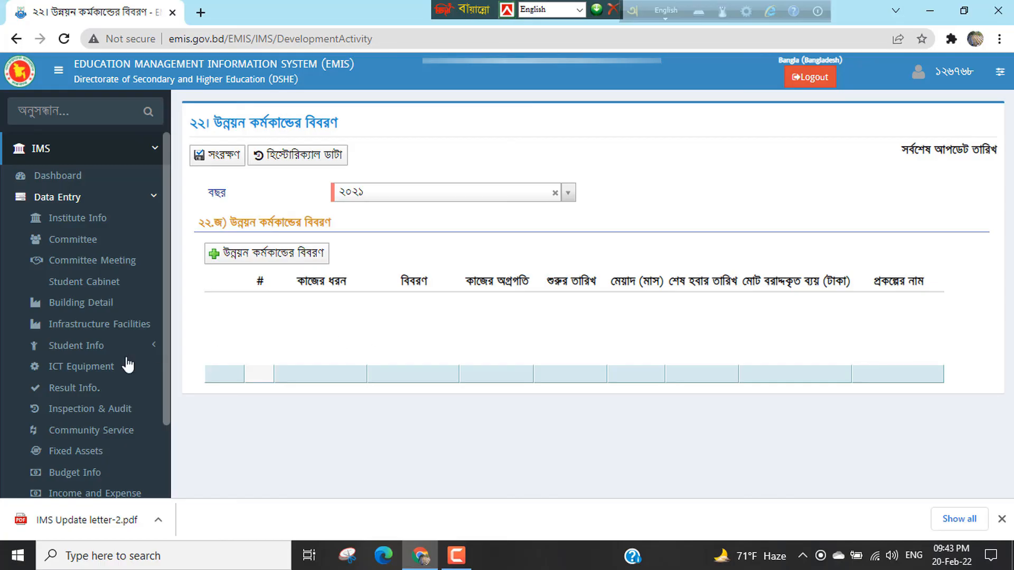
{"action": "scroll", "coordinate": [90, 378], "scroll_direction": "down", "scroll_amount": 3}
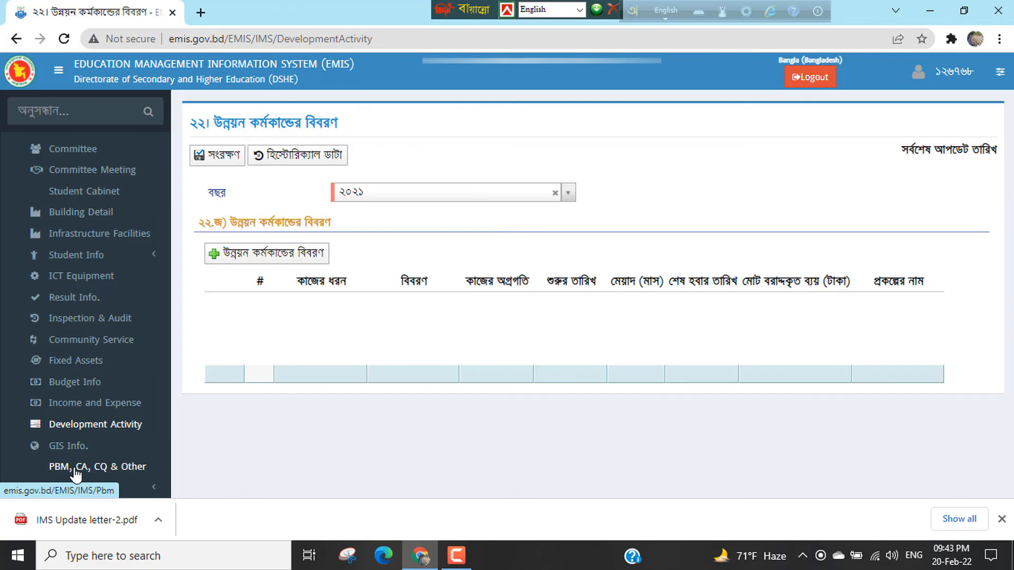
{"action": "left_click", "coordinate": [75, 467]}
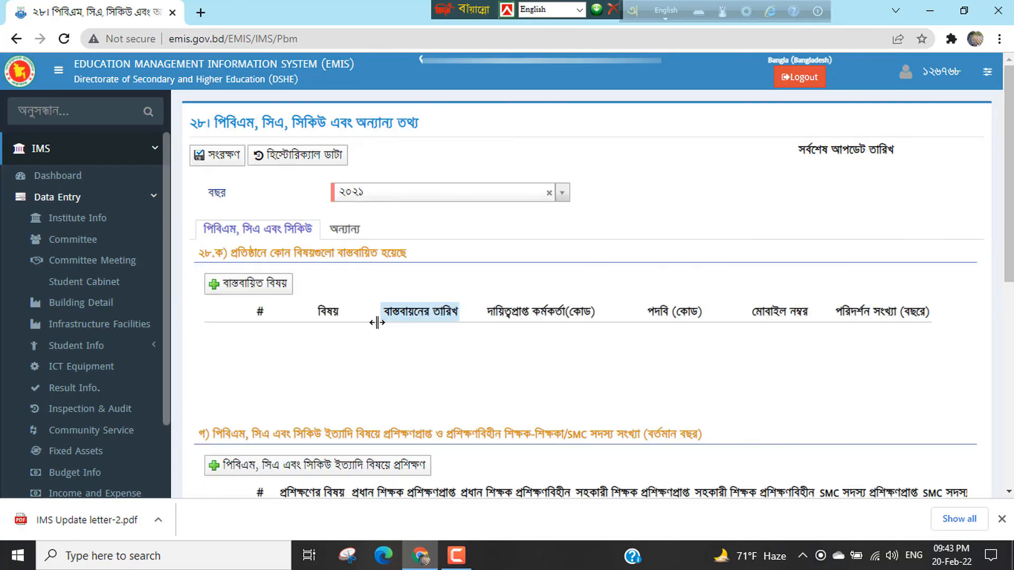
{"action": "scroll", "coordinate": [389, 349], "scroll_direction": "down", "scroll_amount": 2}
{"action": "scroll", "coordinate": [353, 309], "scroll_direction": "up", "scroll_amount": 2}
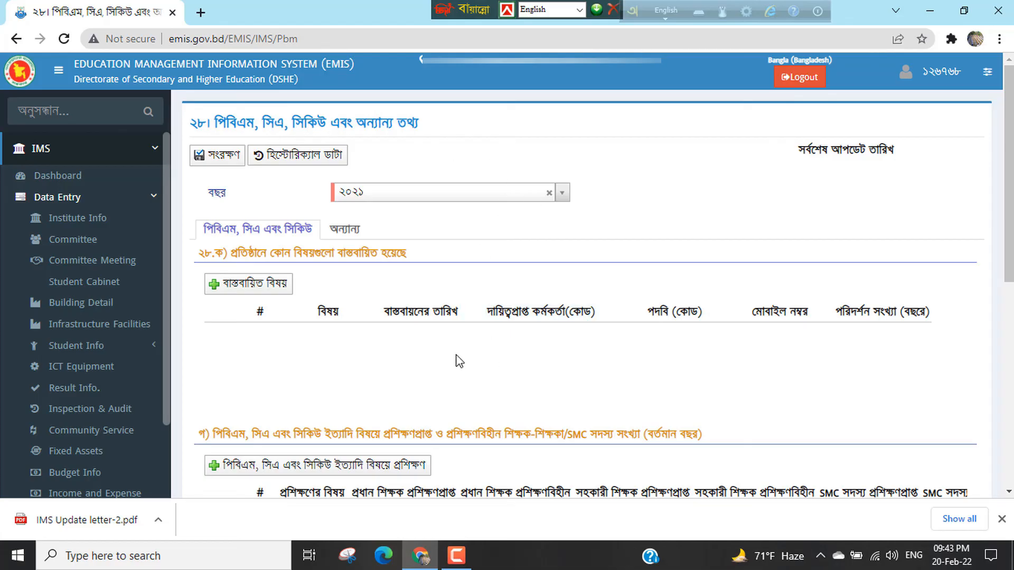
Review the PBM, CA and CQ sections of the 2021 form down to the material update status questions, and save it
{"action": "scroll", "coordinate": [448, 349], "scroll_direction": "down", "scroll_amount": 7}
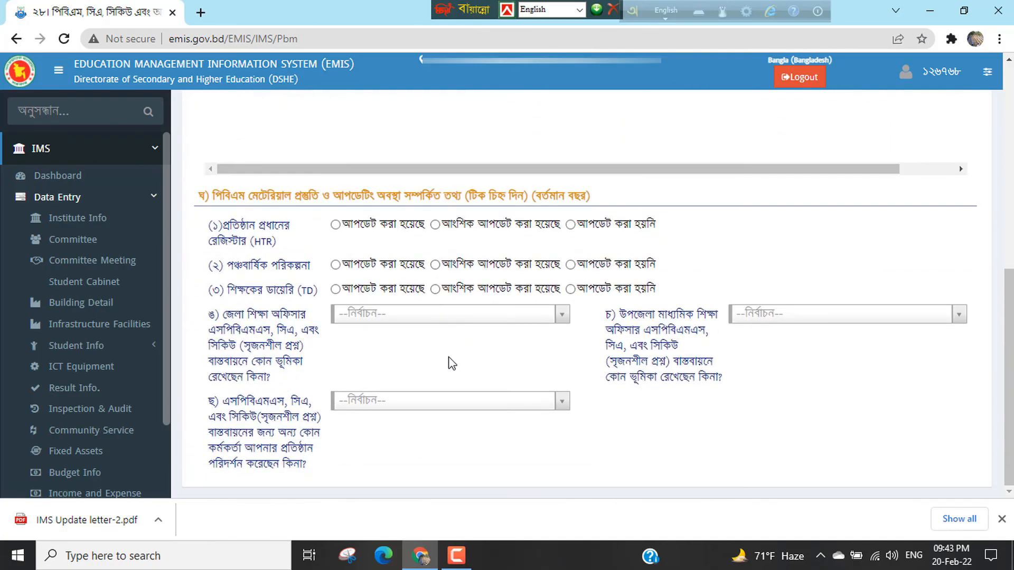
{"action": "scroll", "coordinate": [309, 296], "scroll_direction": "up", "scroll_amount": 7}
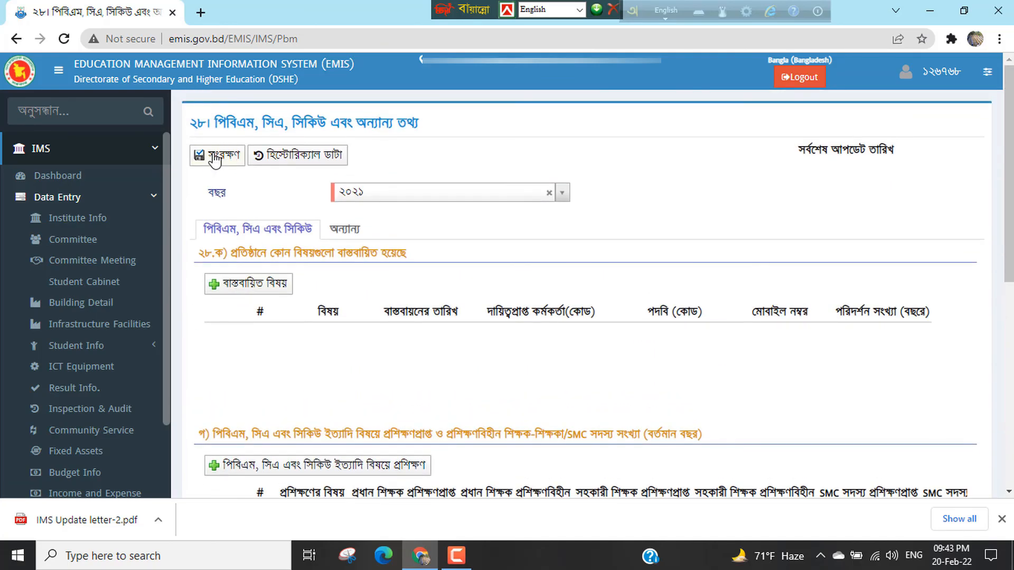
{"action": "left_click", "coordinate": [214, 157]}
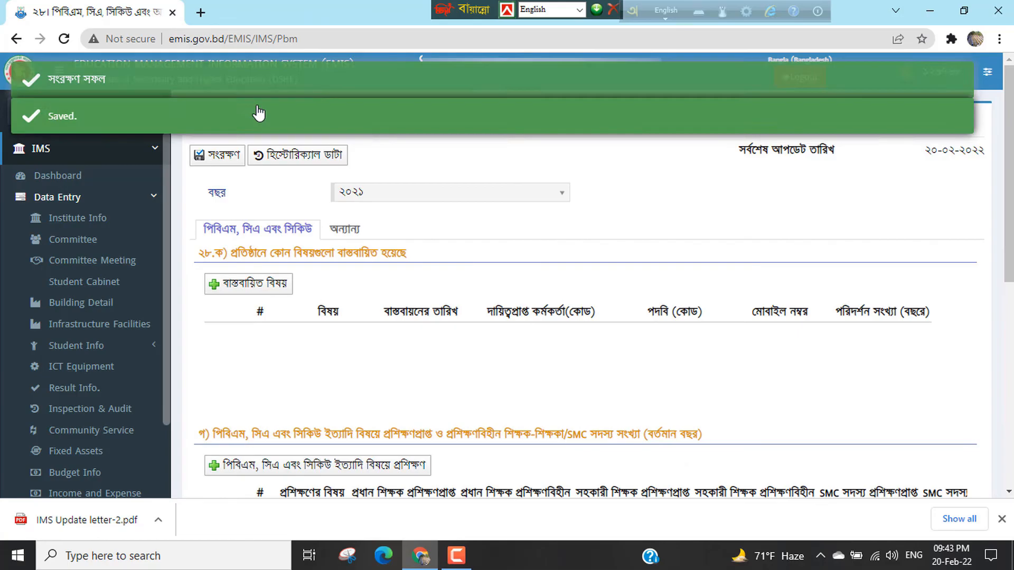
Look over the list of Data Entry forms in the IMS module and collapse it
{"action": "scroll", "coordinate": [107, 396], "scroll_direction": "down", "scroll_amount": 2}
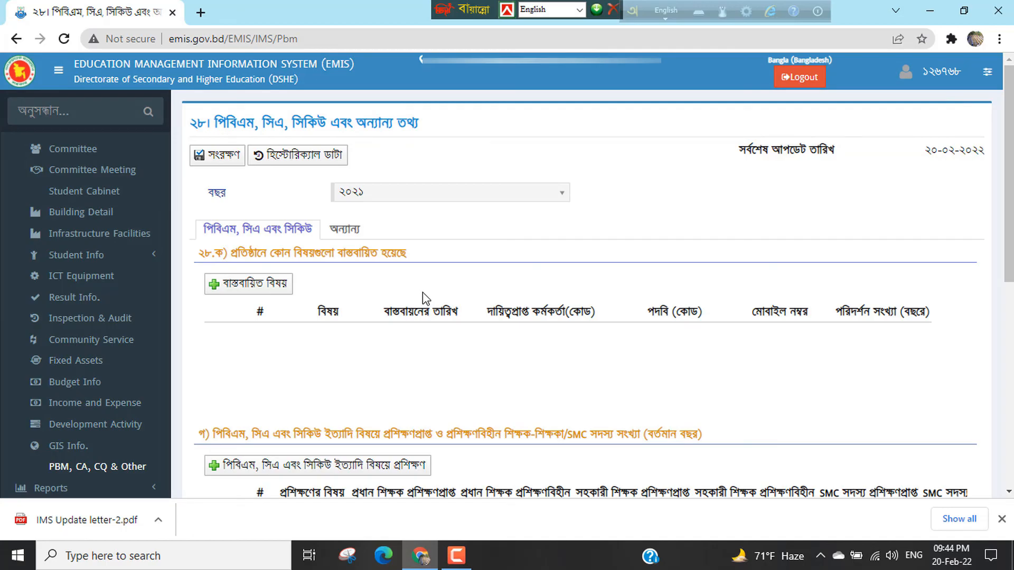
{"action": "scroll", "coordinate": [79, 275], "scroll_direction": "up", "scroll_amount": 2}
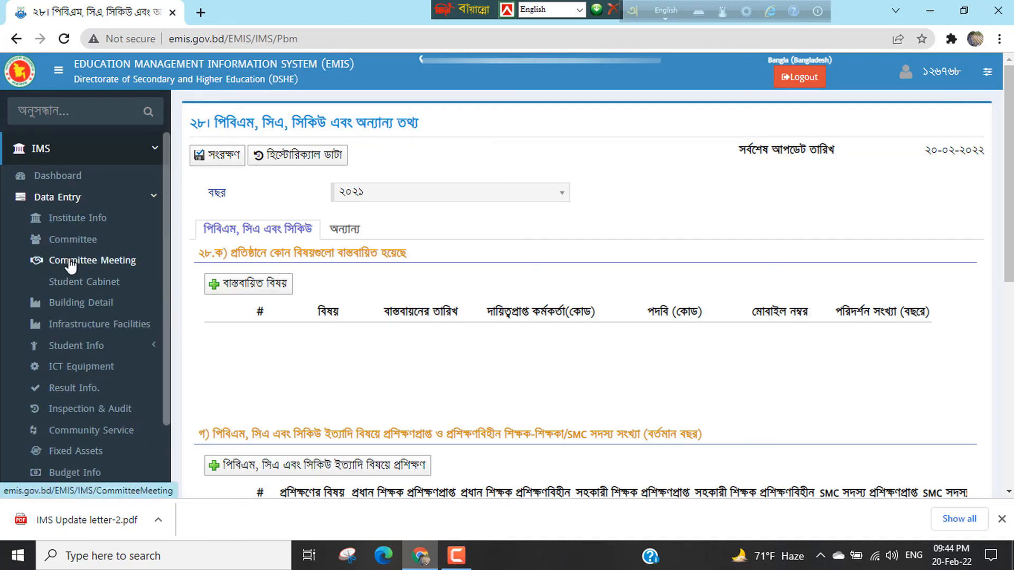
{"action": "left_click", "coordinate": [77, 200]}
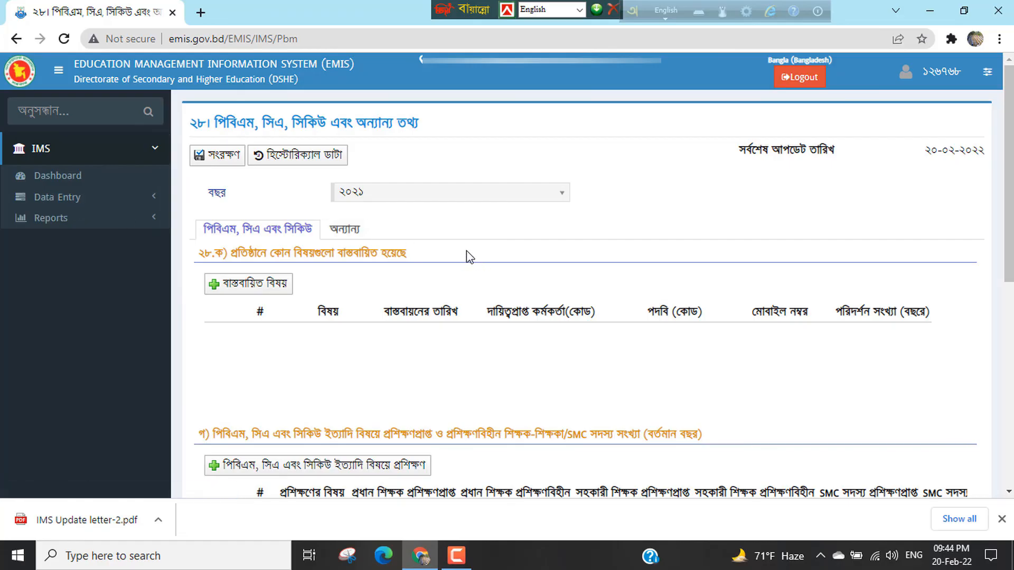